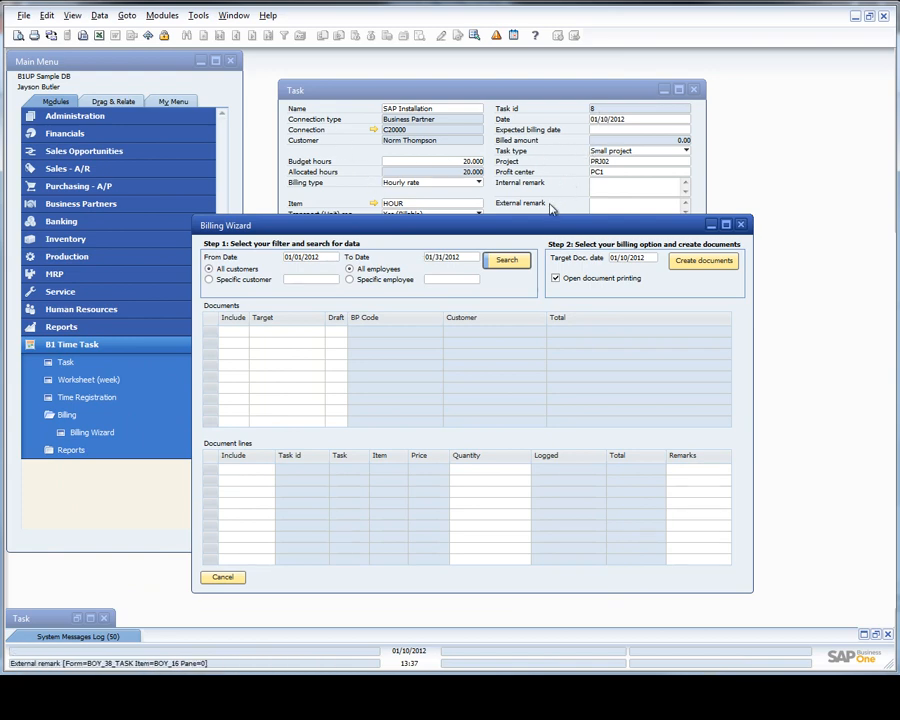
# Search for billable data for all customers and employees, and list the resulting document's lines with Invoice as its target.
pyautogui.moveTo(316, 225); pyautogui.dragTo(260, 212)
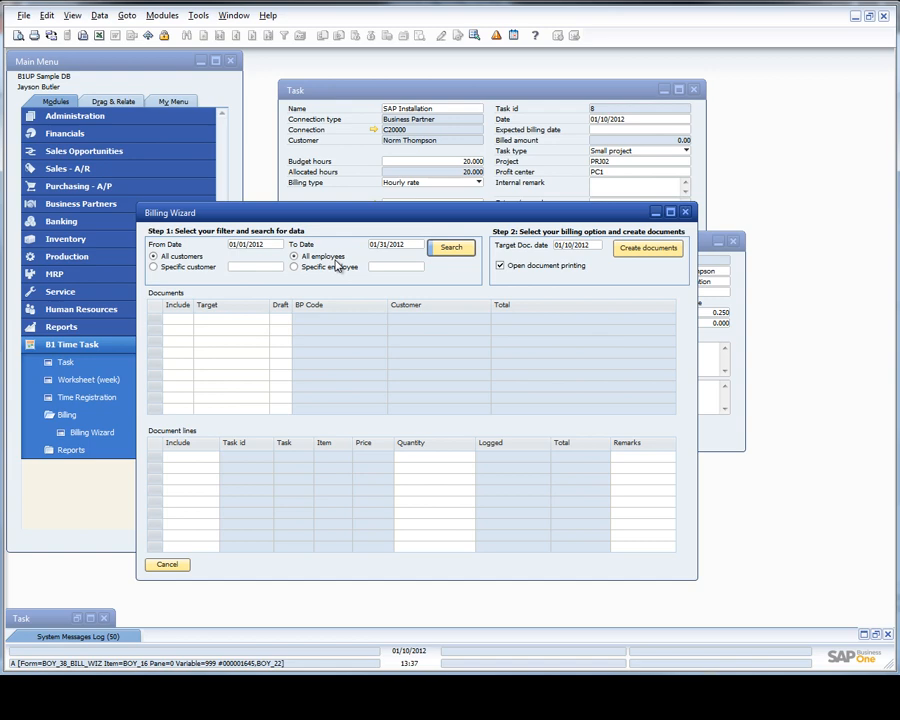
pyautogui.click(452, 248)
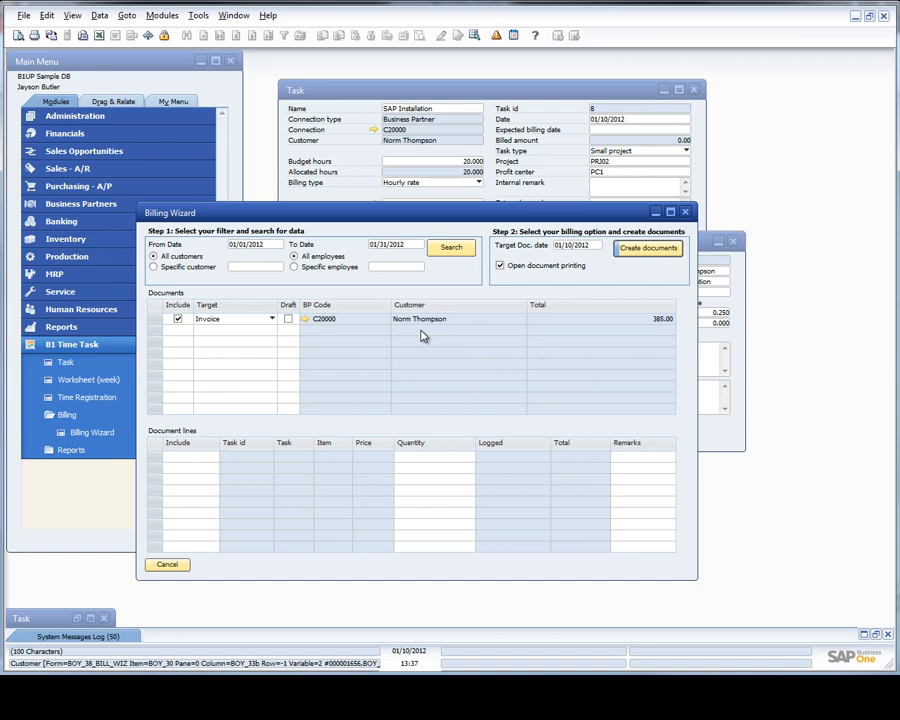
pyautogui.click(225, 320)
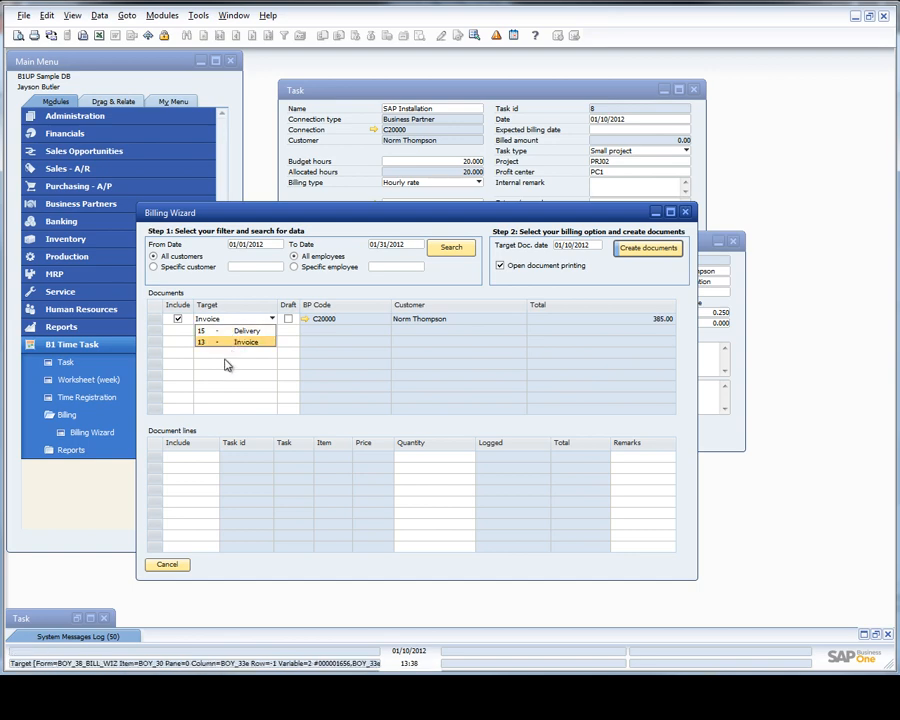
pyautogui.click(245, 342)
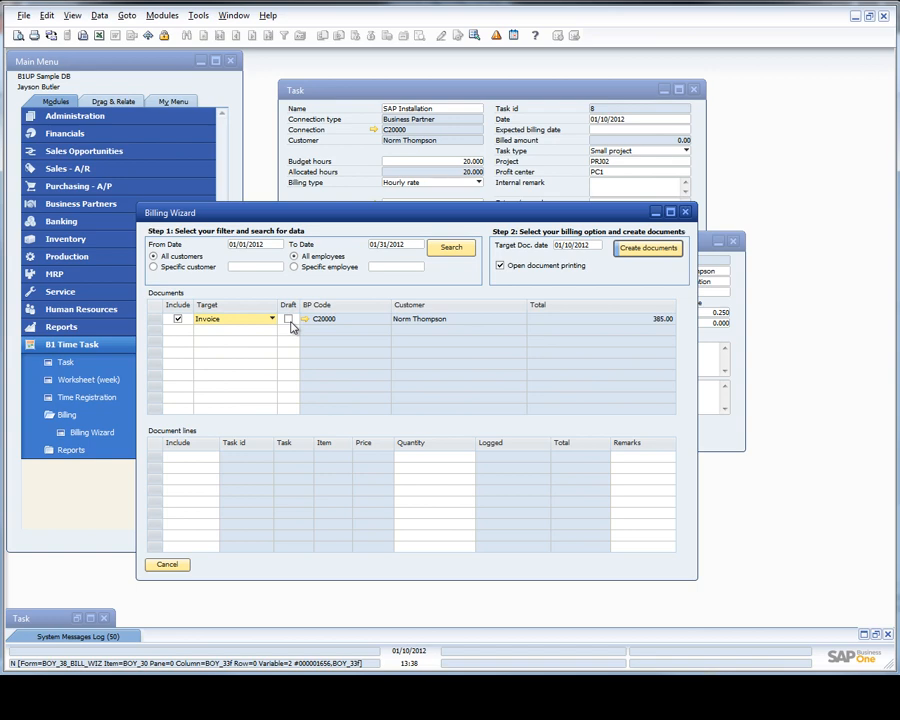
pyautogui.click(157, 322)
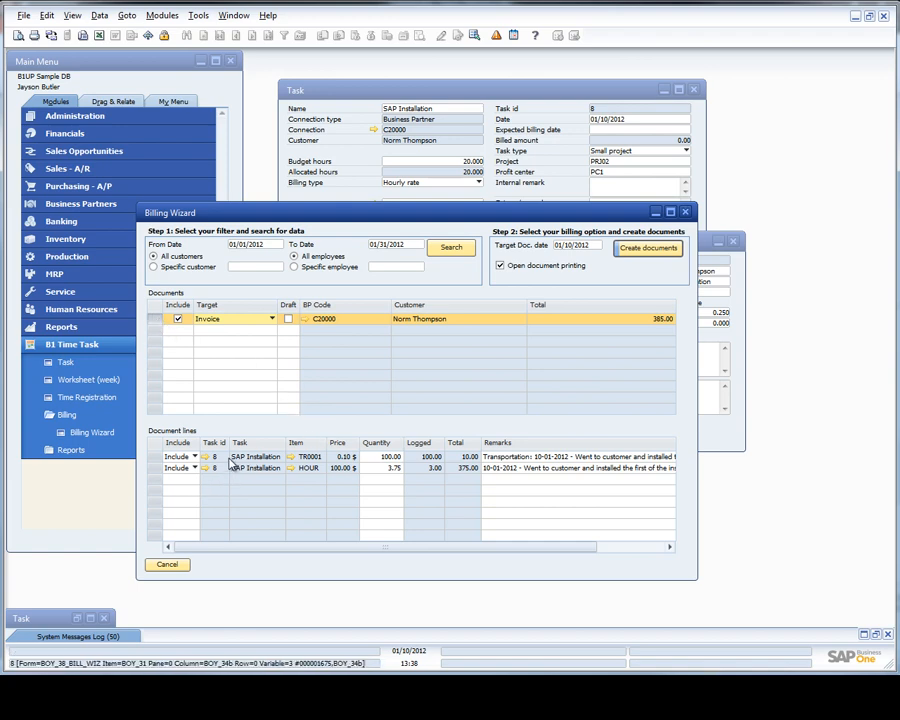
# Review the SAP Installation task's details and read the full remarks on its document lines in the Billing Wizard.
pyautogui.click(404, 194)
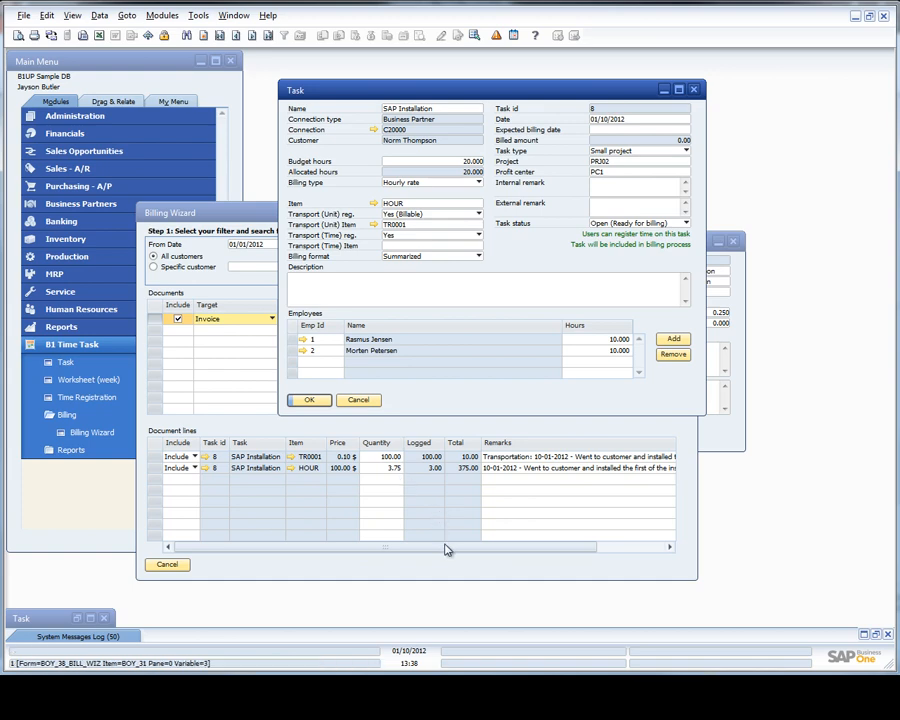
pyautogui.moveTo(446, 550); pyautogui.dragTo(562, 538)
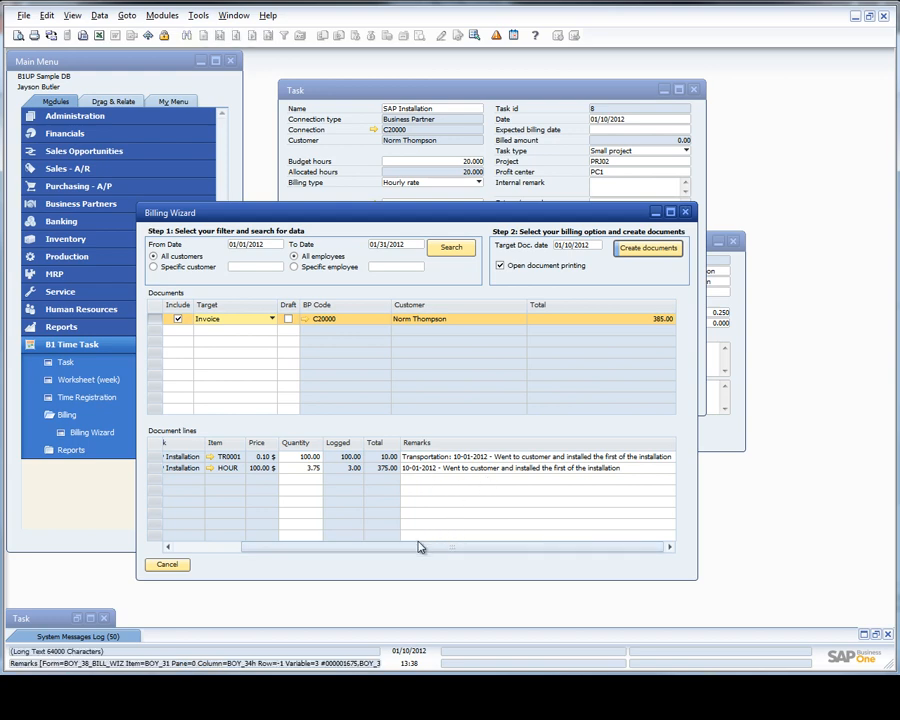
pyautogui.moveTo(418, 546); pyautogui.dragTo(351, 548)
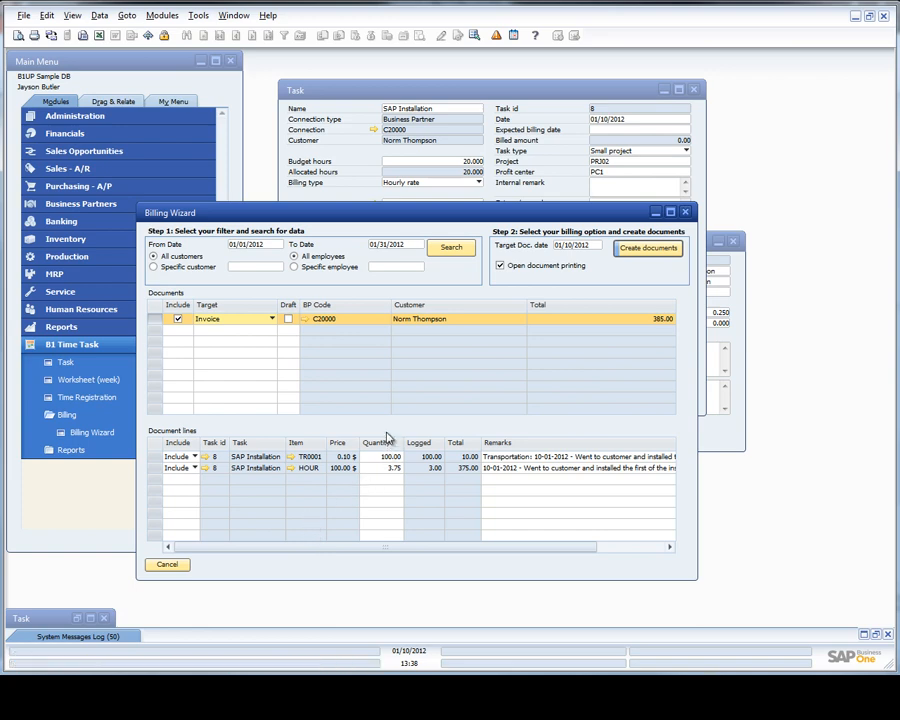
# Set the Installation of Server task's status to Open (Ready for billing), save it, and rerun the billing search.
pyautogui.click(342, 155)
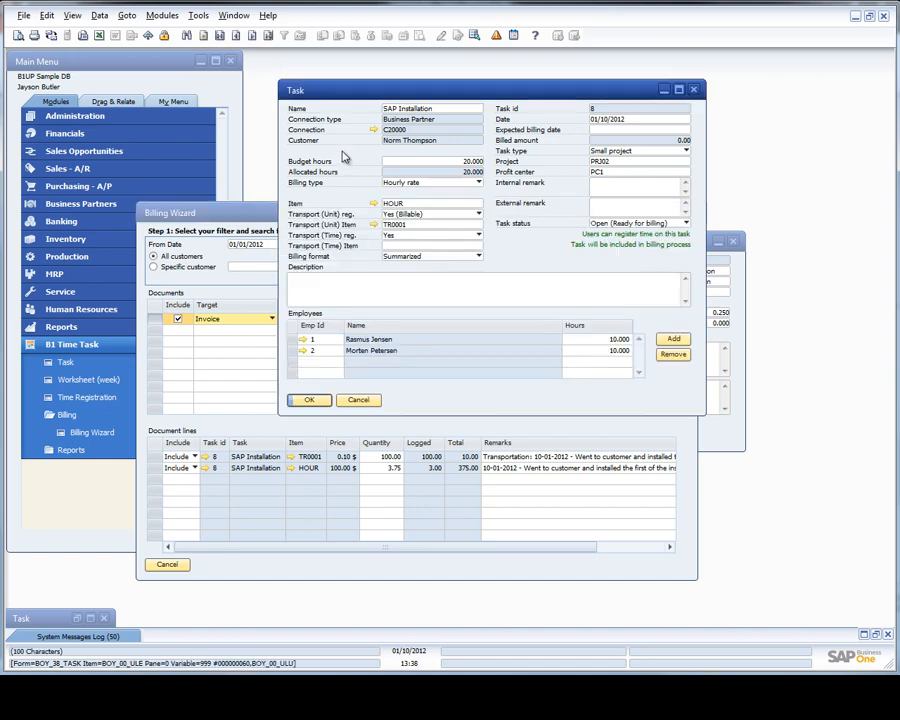
pyautogui.hotkey('ctrl', 'Right')
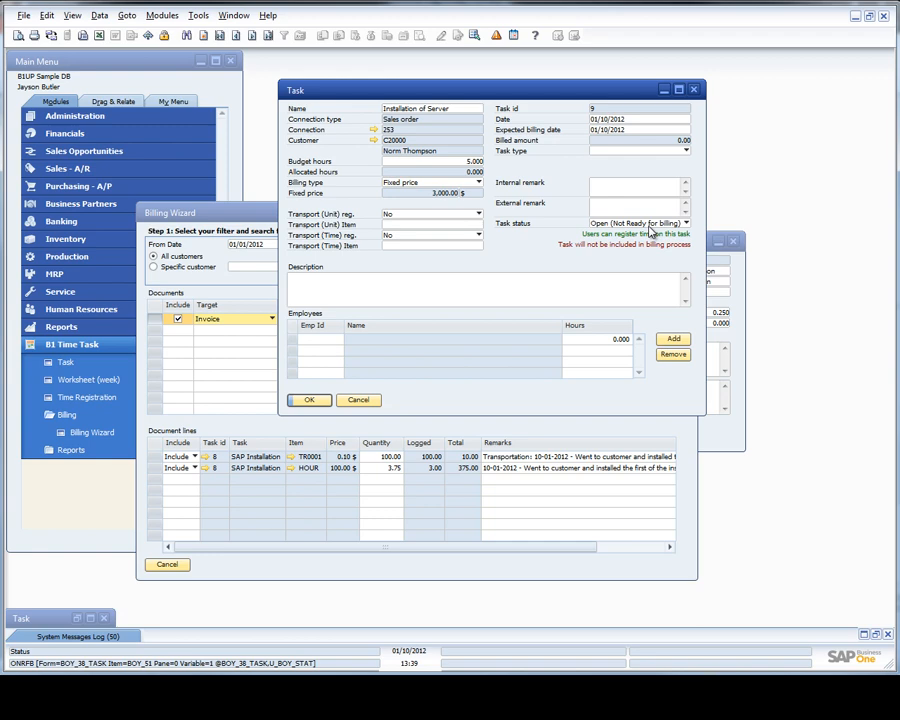
pyautogui.click(617, 225)
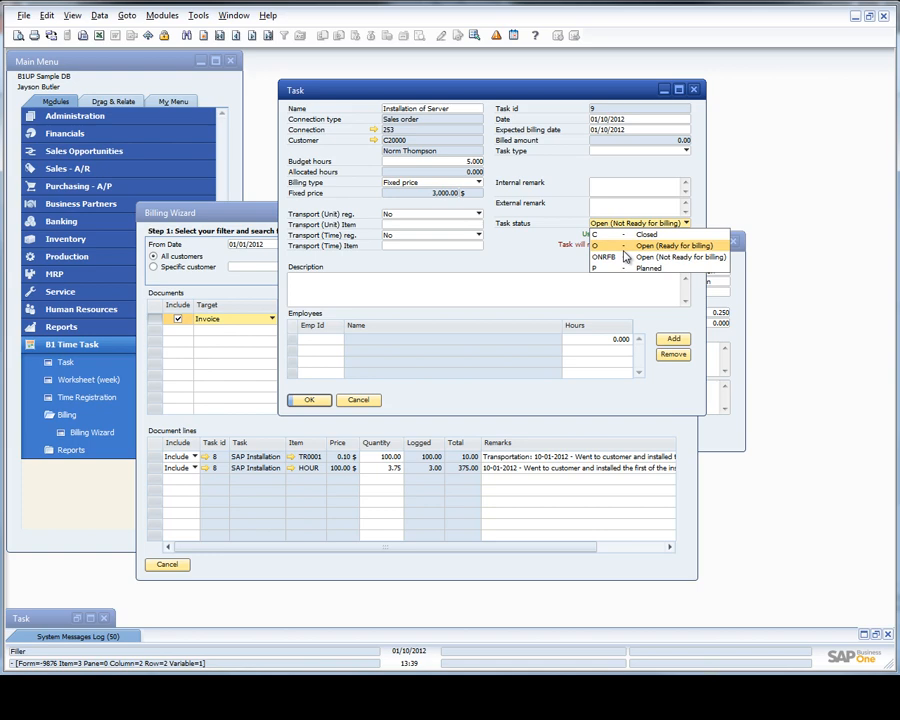
pyautogui.click(624, 247)
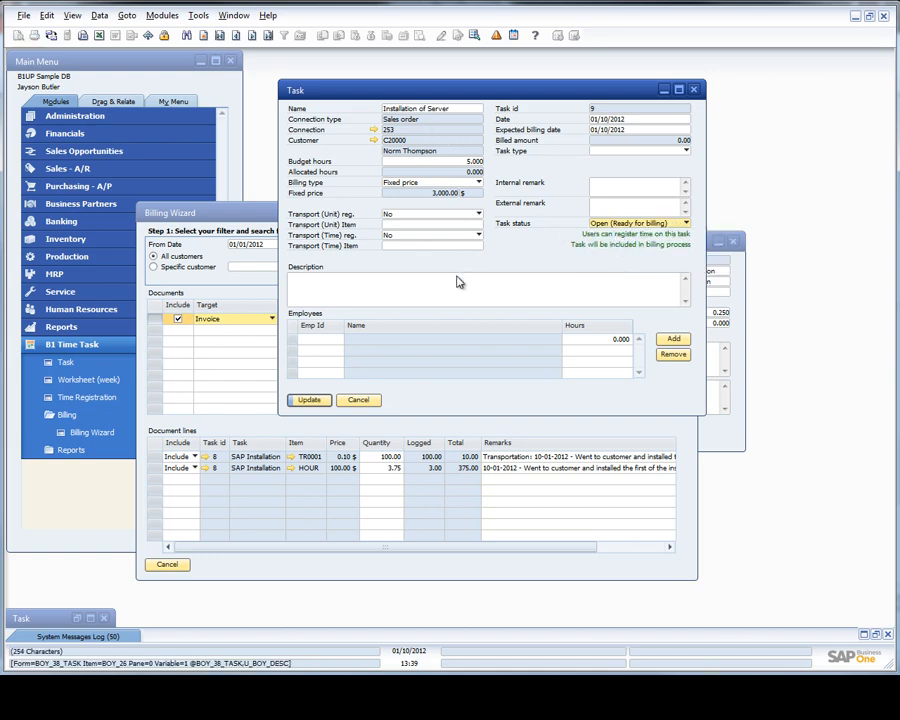
pyautogui.click(309, 400)
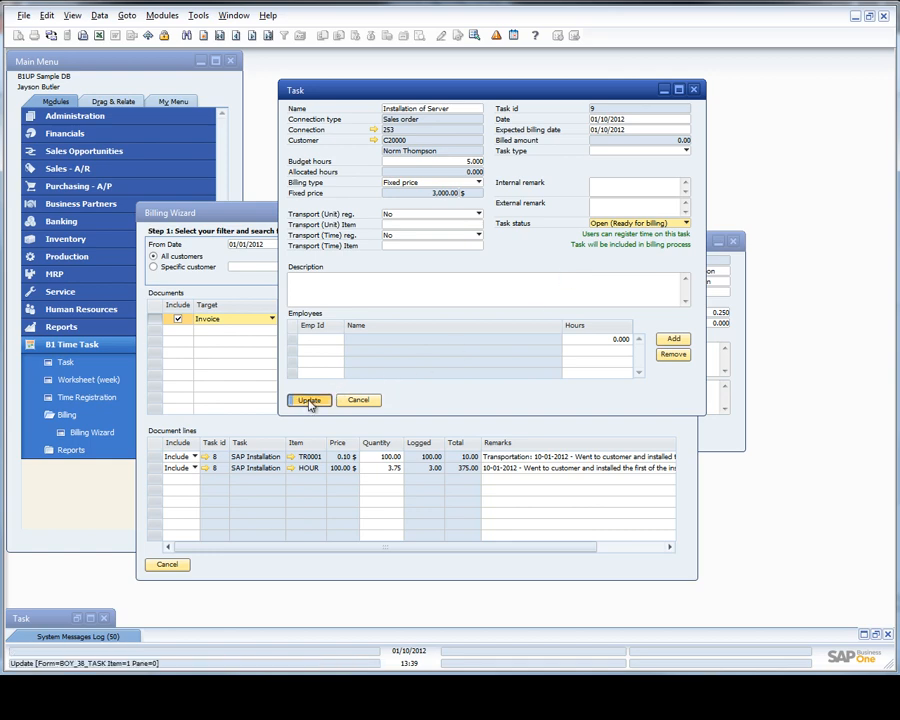
pyautogui.click(209, 215)
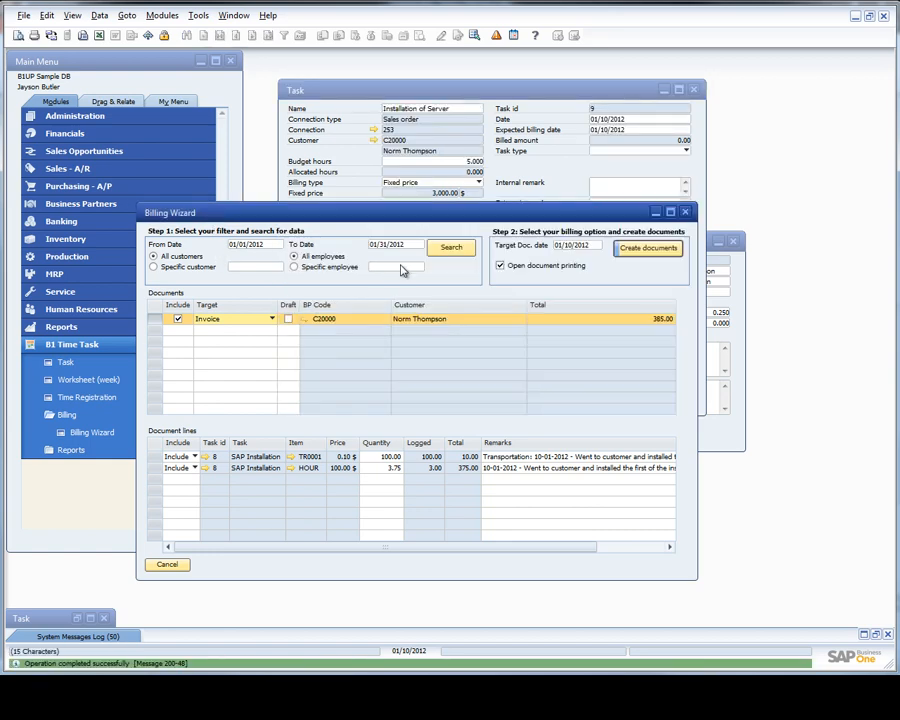
pyautogui.click(451, 248)
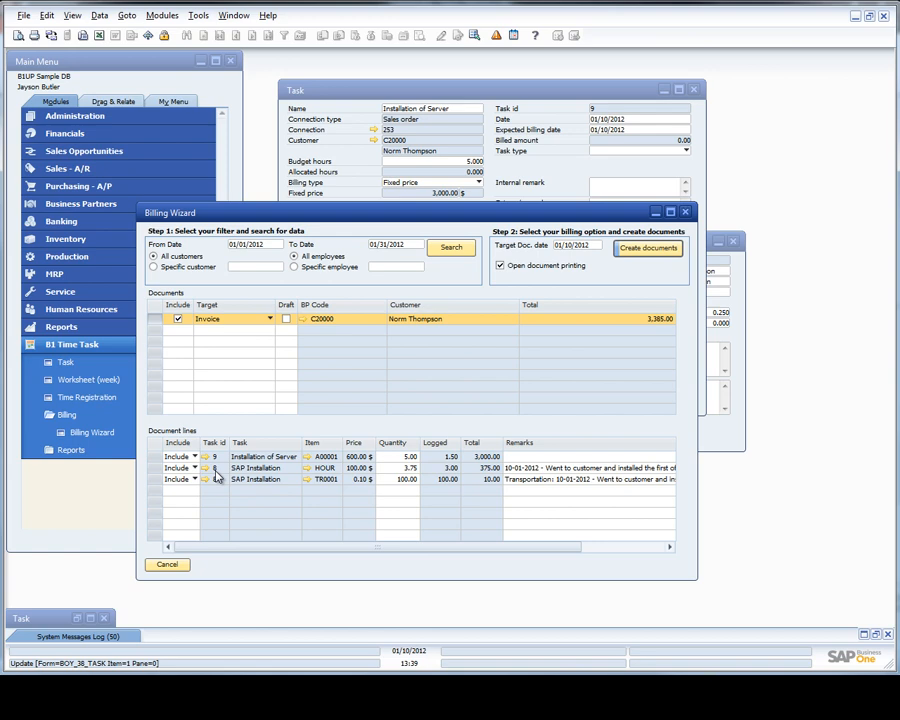
# In the Installation of Server task's linked sales order, set the first row's delivery date to 01/10/2013 and update the order.
pyautogui.click(340, 162)
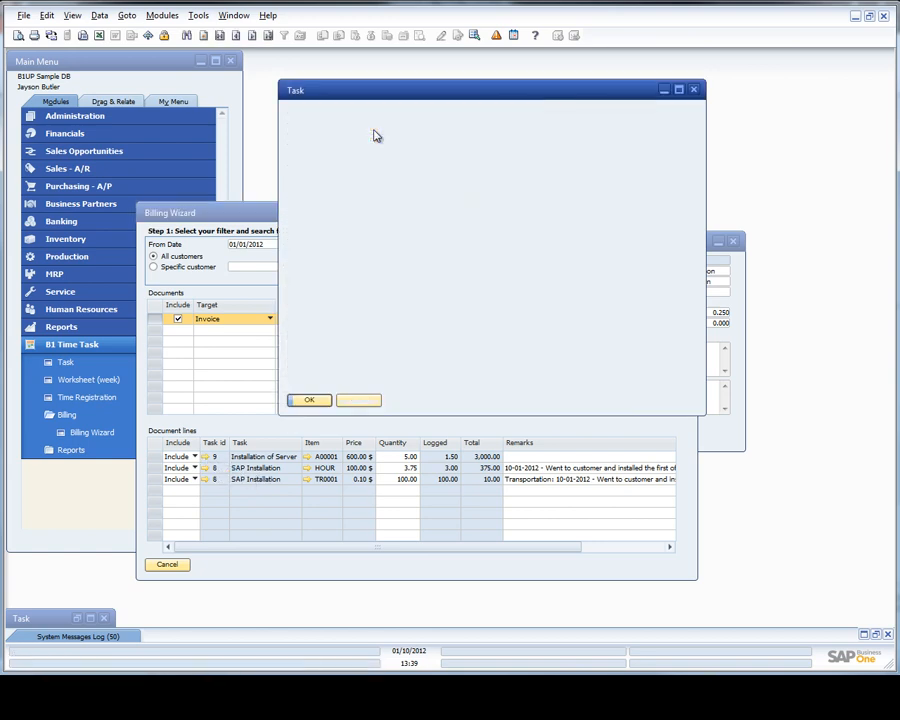
pyautogui.click(373, 129)
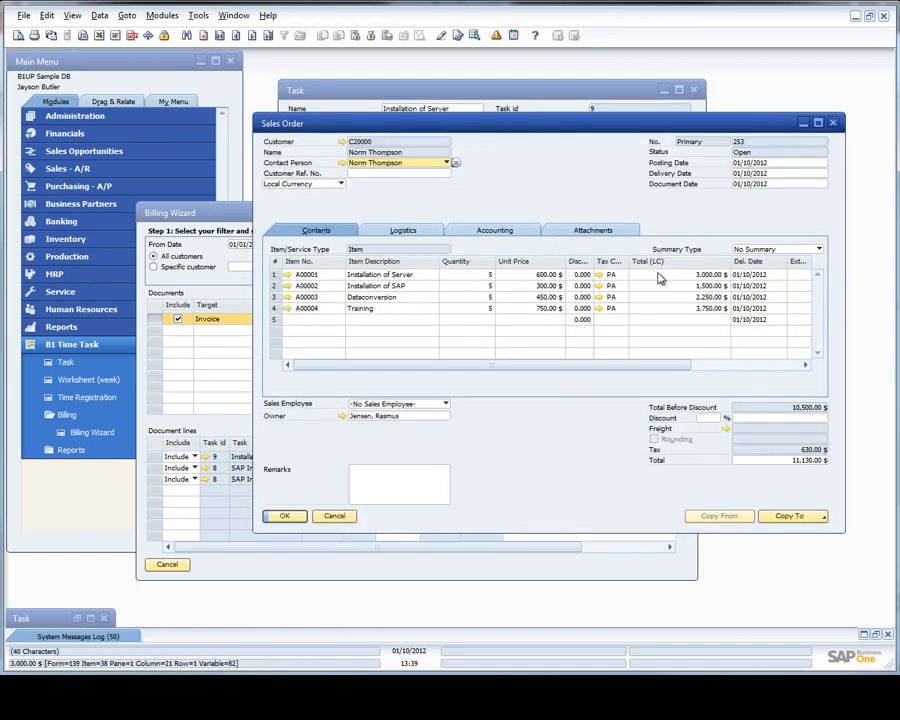
pyautogui.click(746, 276)
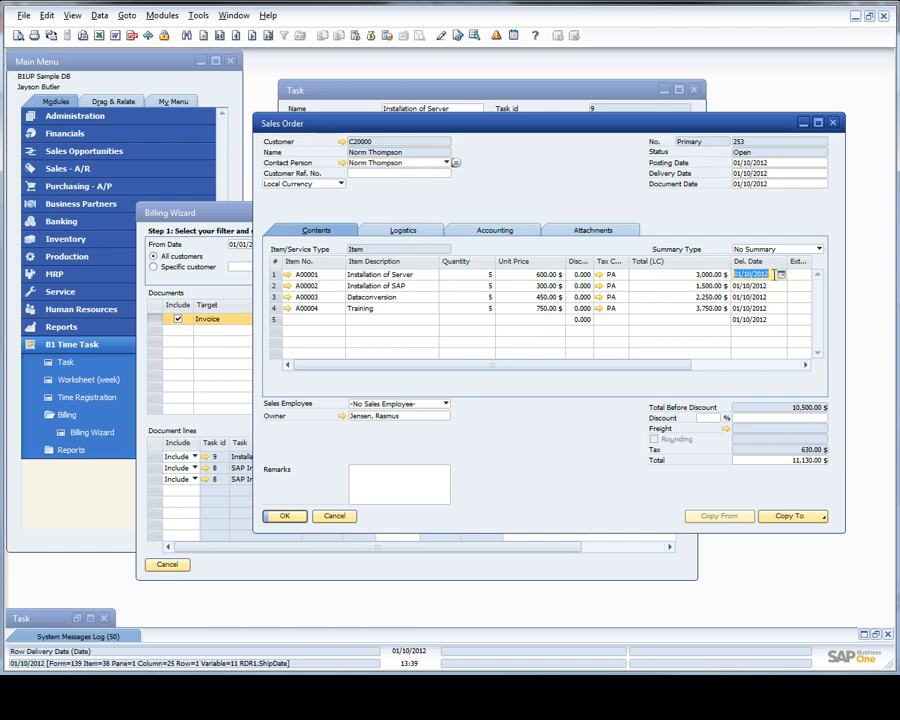
pyautogui.click(769, 274)
pyautogui.press('BackSpace')
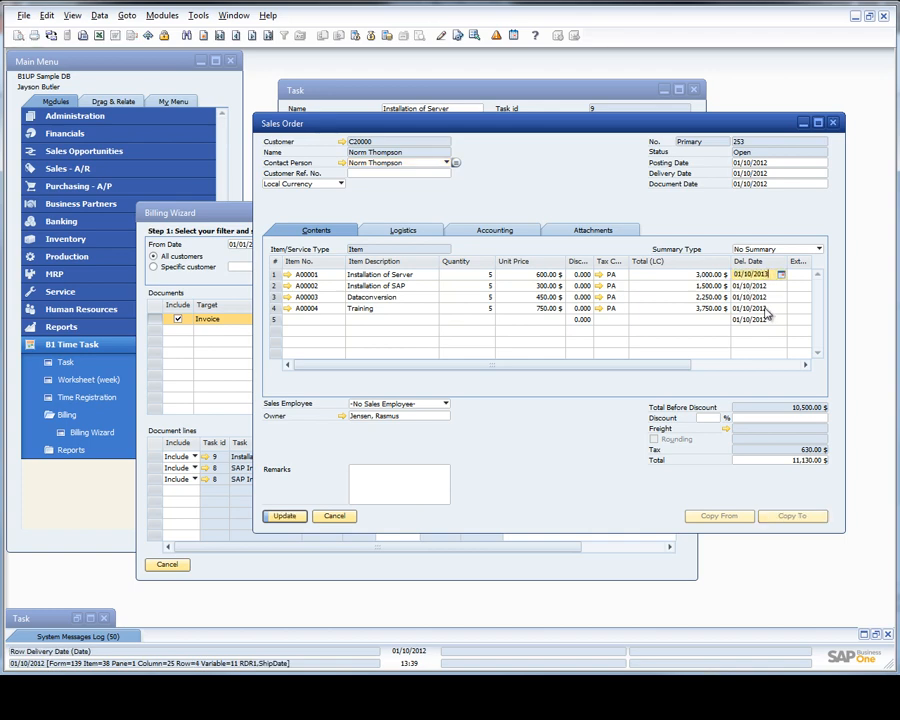
pyautogui.write('3')
pyautogui.press('Tab')
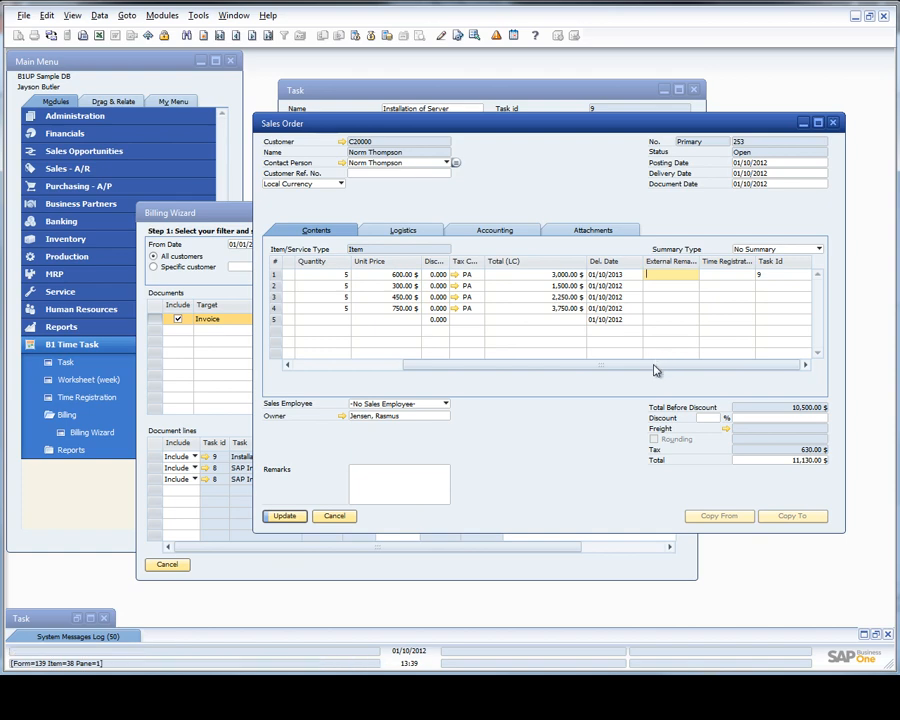
pyautogui.moveTo(655, 365); pyautogui.dragTo(438, 382)
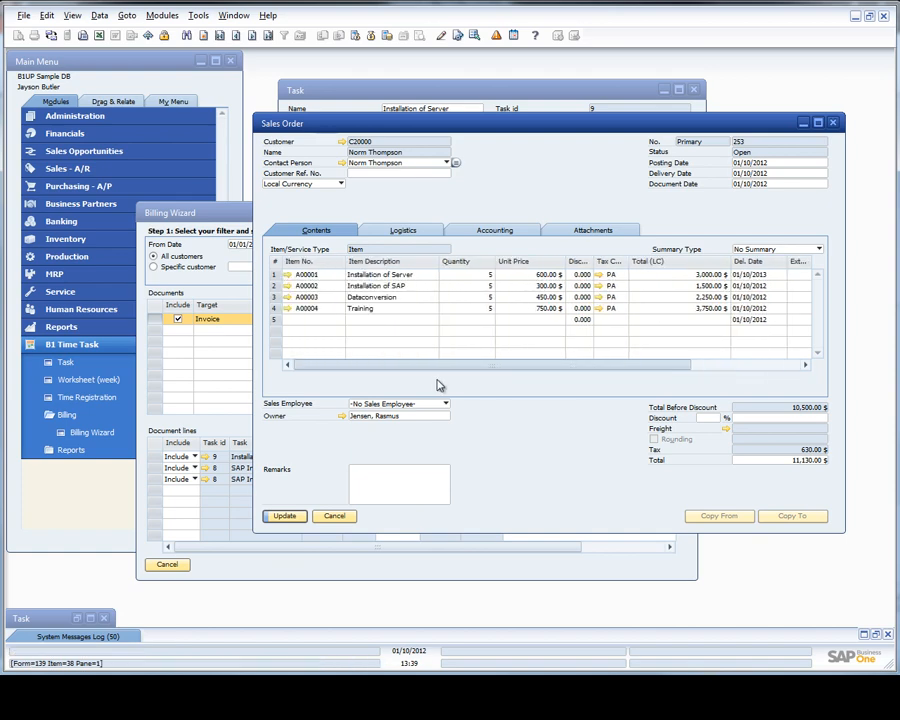
pyautogui.click(284, 516)
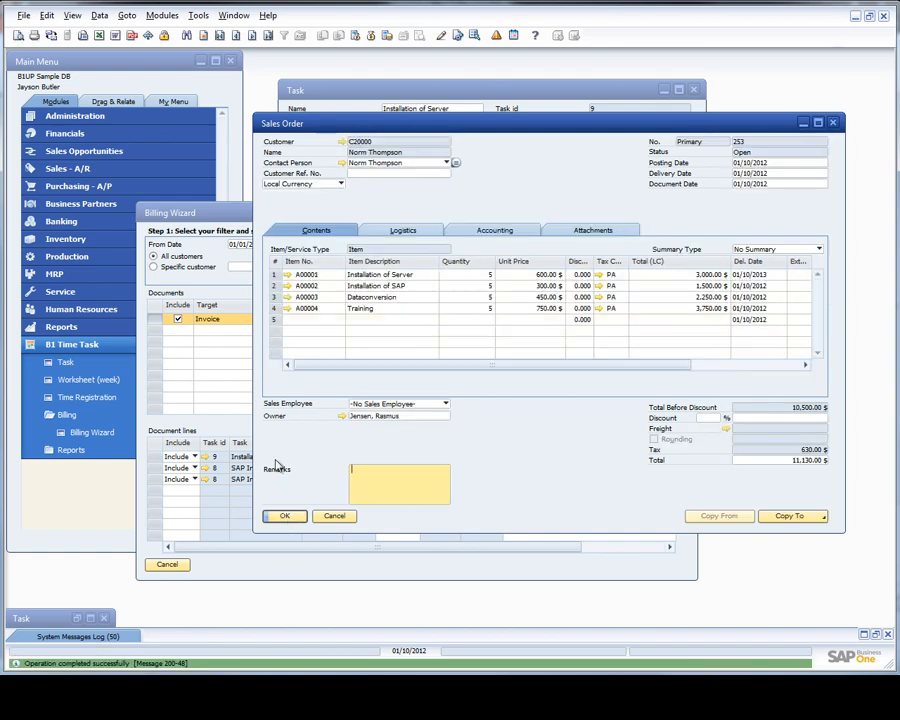
# Rerun the billing search to check which document lines are offered with the changed delivery date.
pyautogui.click(235, 232)
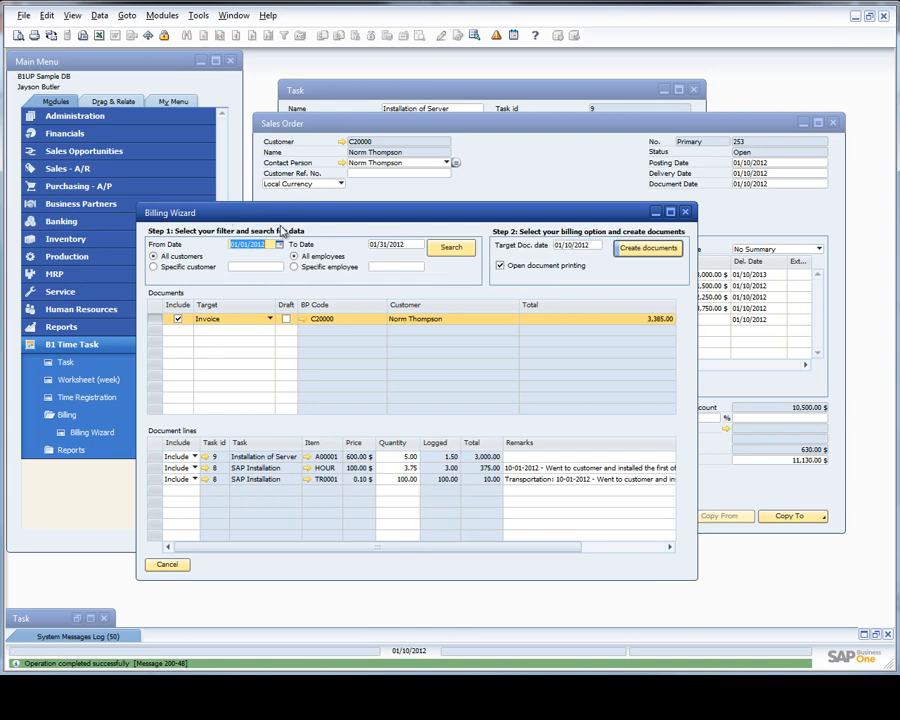
pyautogui.click(452, 249)
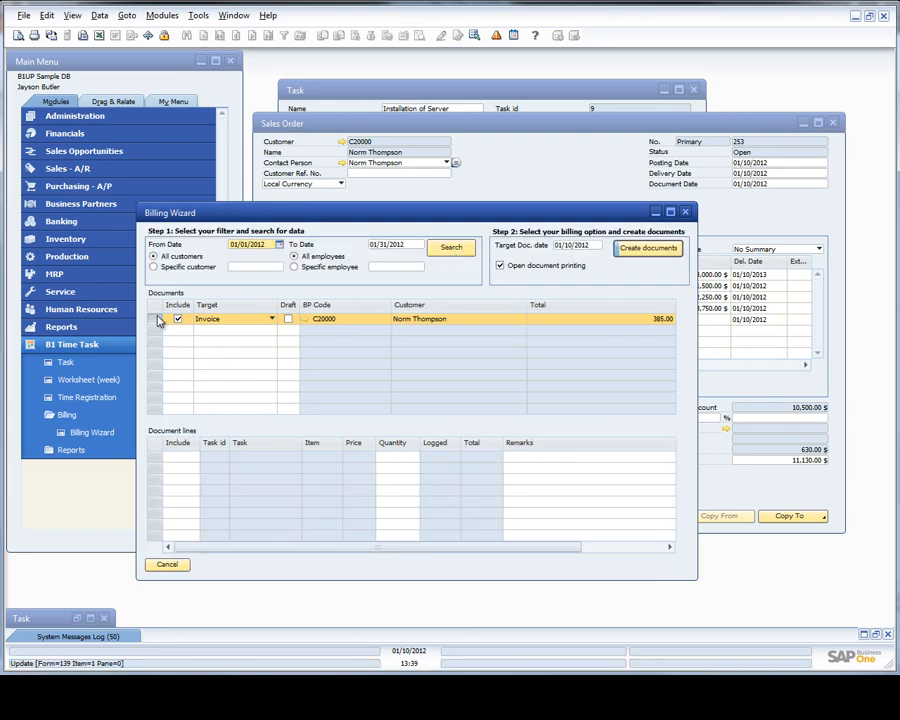
pyautogui.click(157, 318)
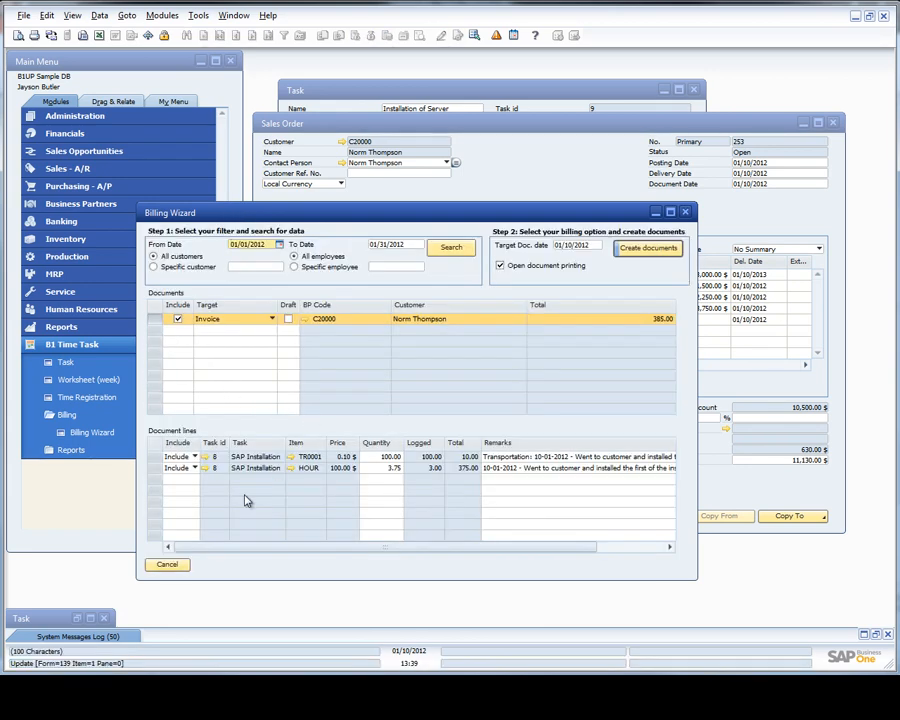
# Restore the Installation of Server row's delivery date to 01/10/2012 in the sales order and save the order.
pyautogui.click(733, 213)
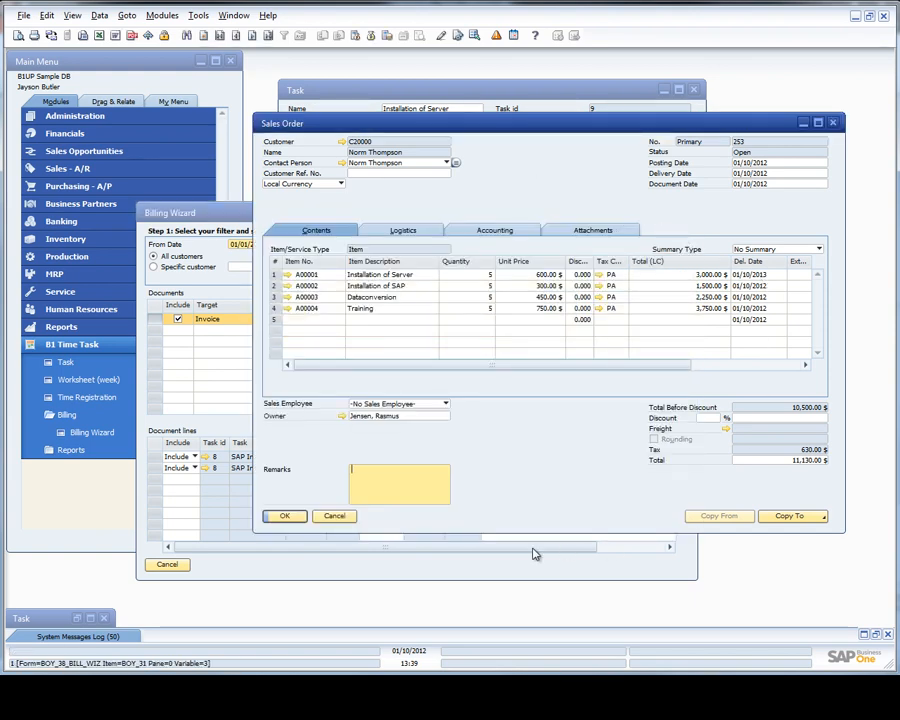
pyautogui.click(757, 276)
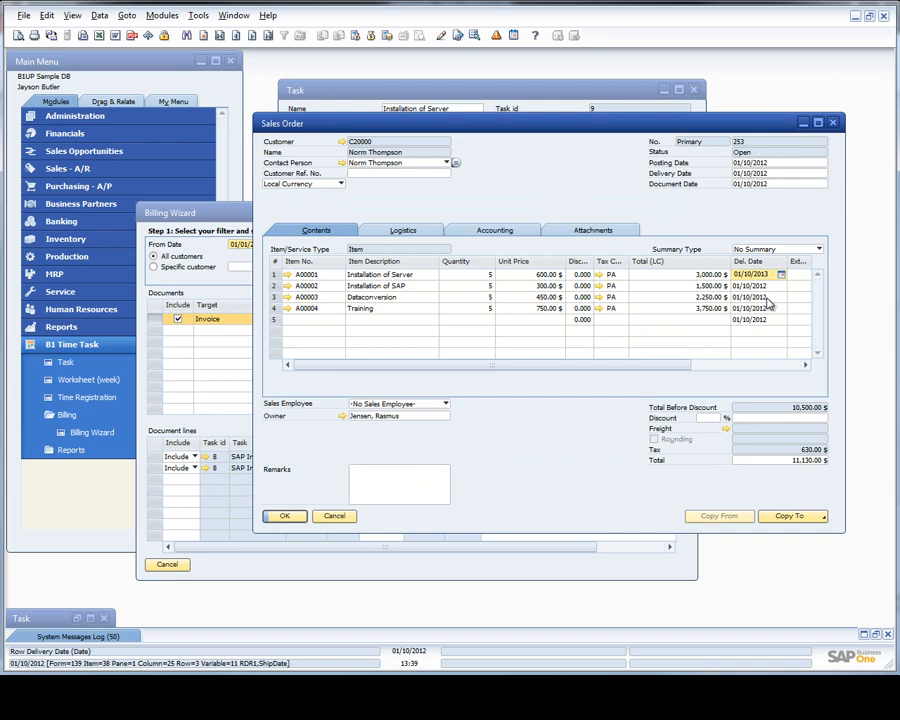
pyautogui.press('BackSpace')
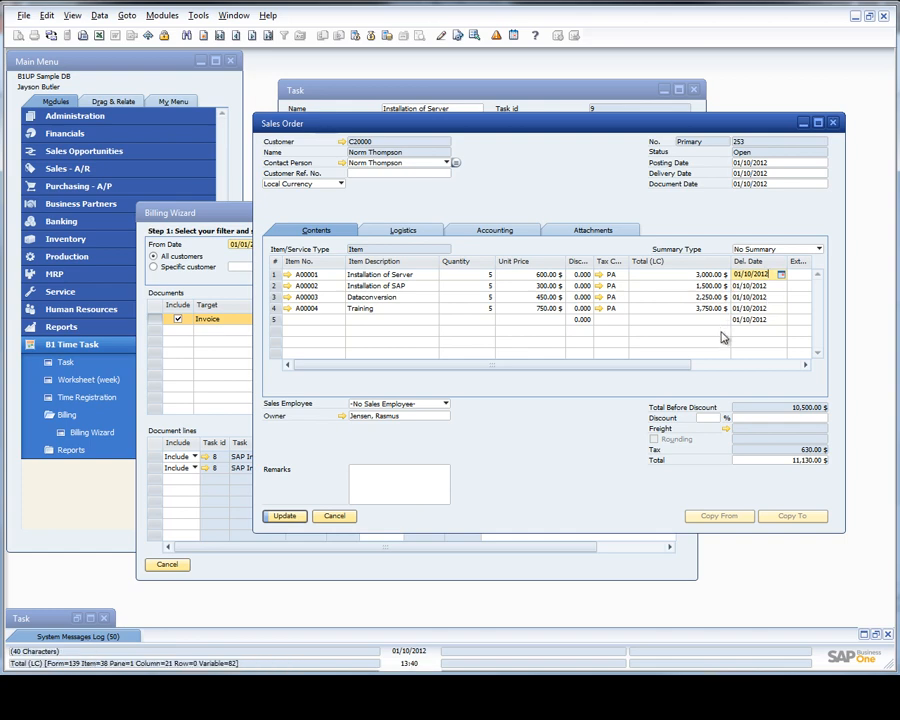
pyautogui.press('Return')
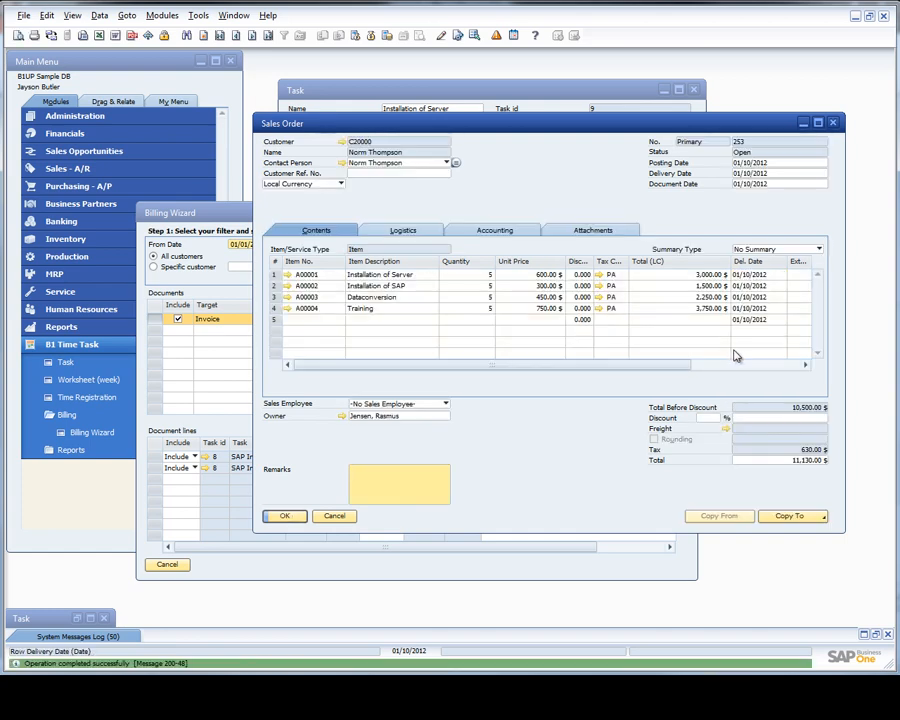
# Refresh the Billing Wizard results and list the invoice's document lines.
pyautogui.click(227, 224)
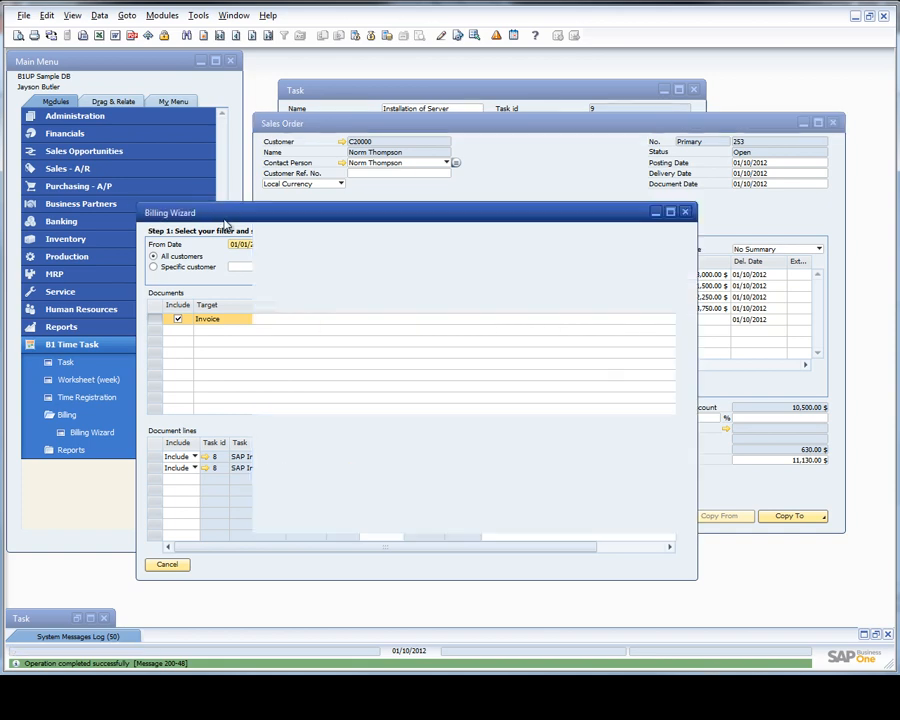
pyautogui.click(452, 251)
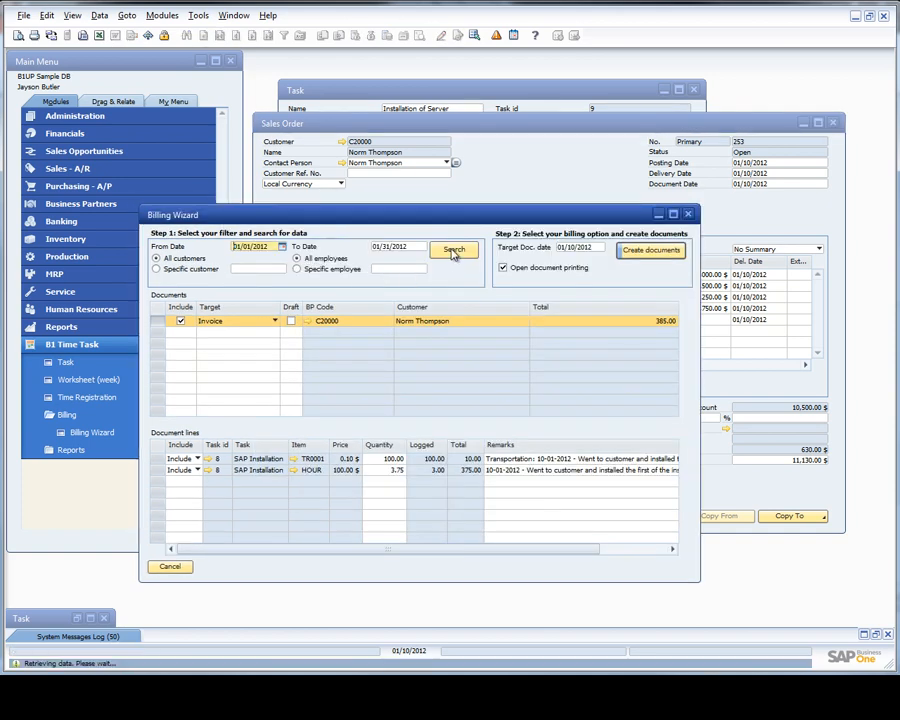
pyautogui.click(156, 325)
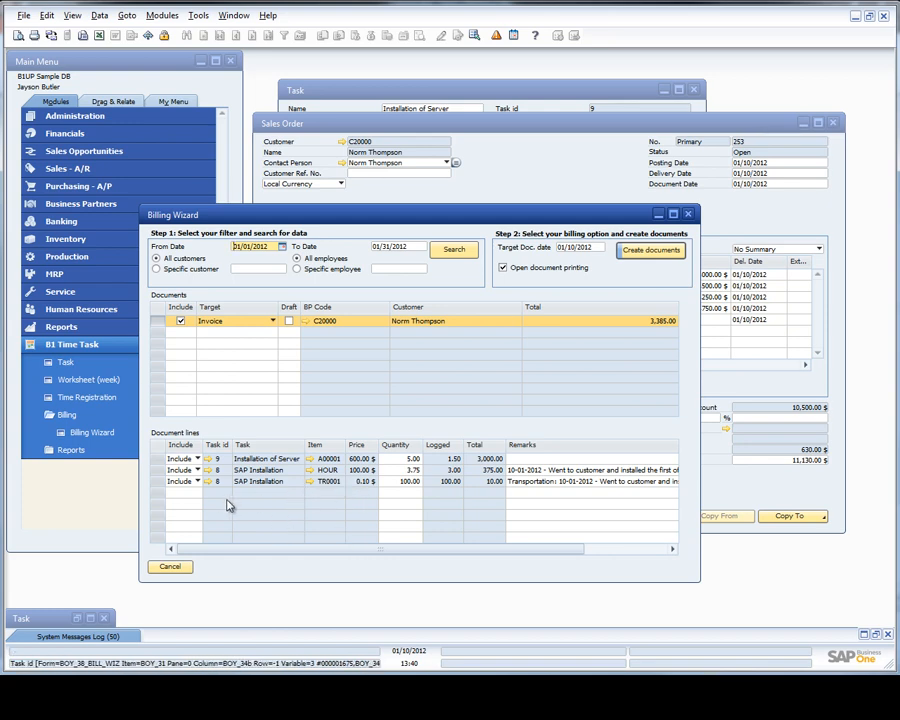
# View the inclusion options for the TR0001 document line, leave it set to Include, and create the invoice document.
pyautogui.click(196, 481)
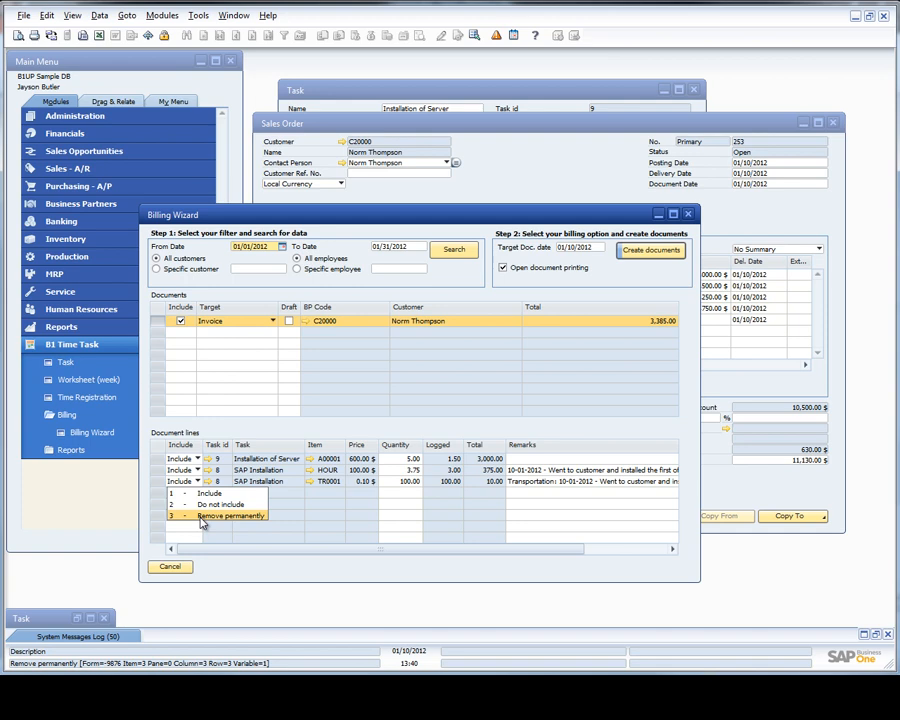
pyautogui.click(205, 432)
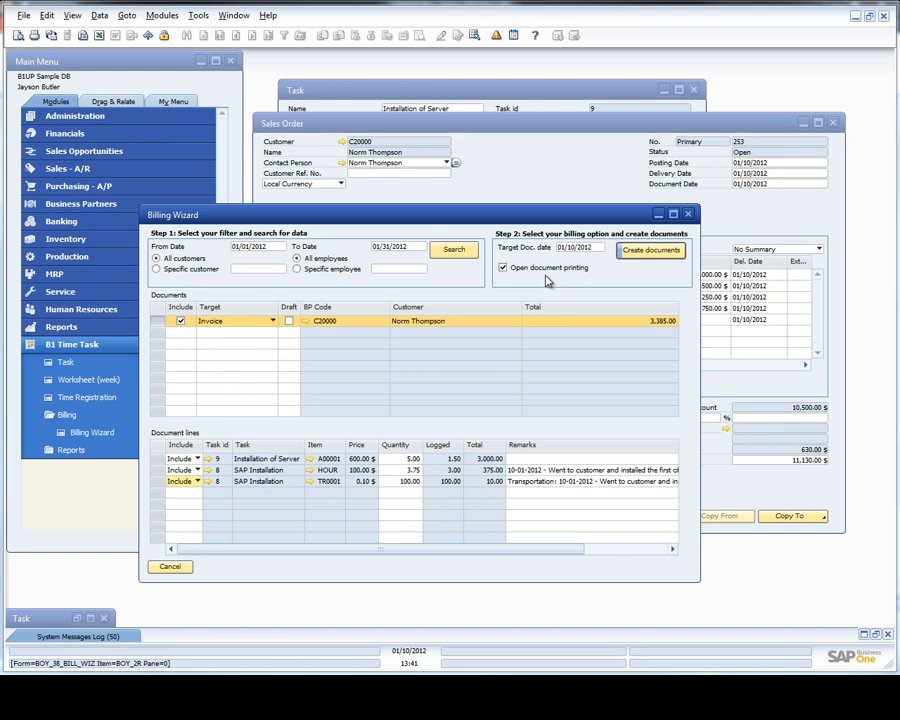
pyautogui.click(651, 256)
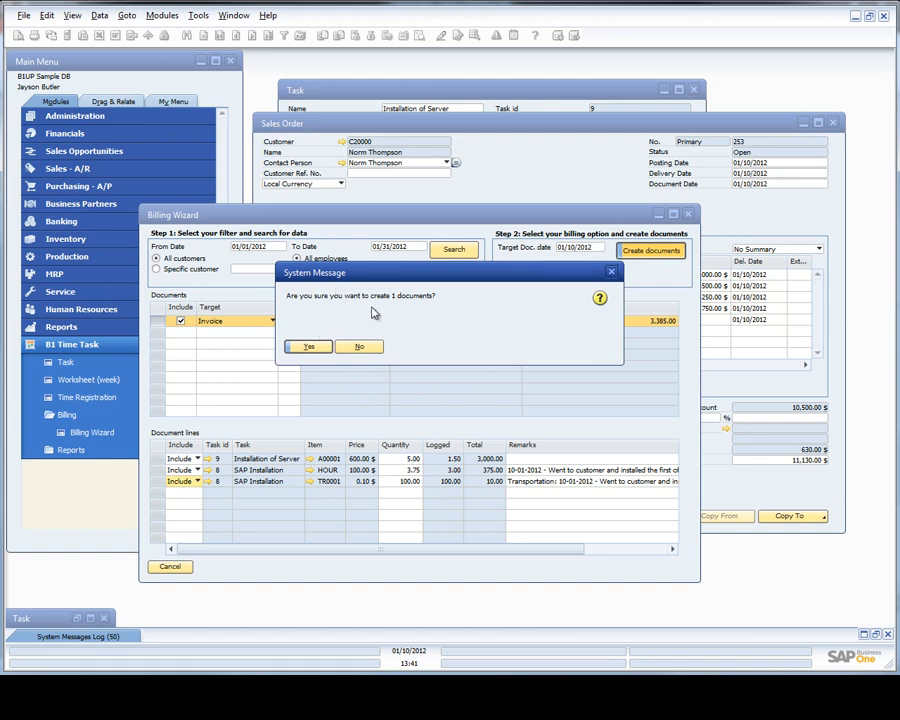
pyautogui.click(309, 347)
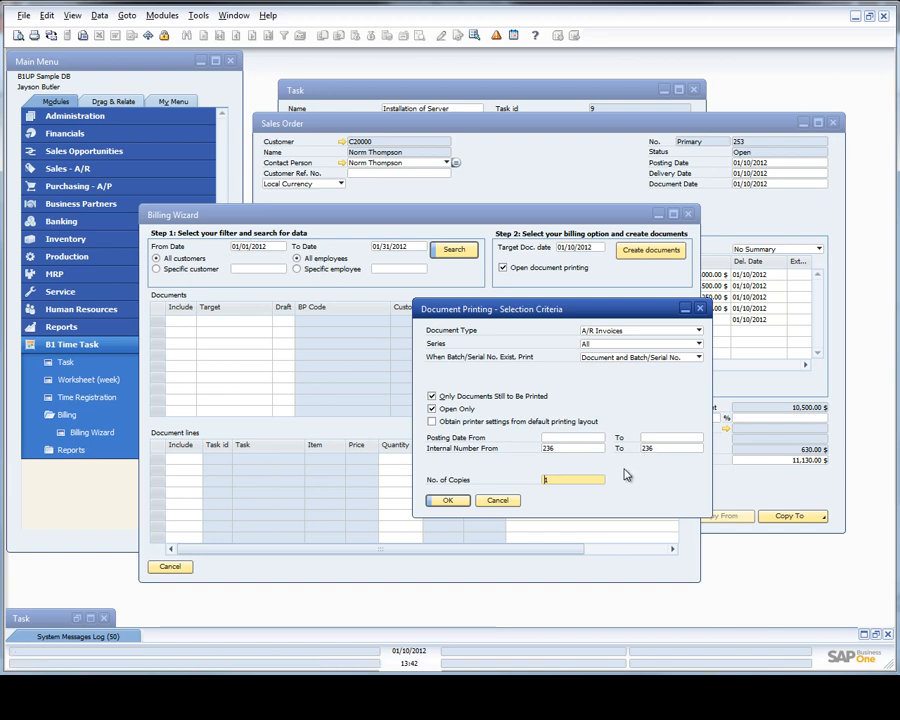
# List the A/R invoices for printing with the given selection criteria and open the newly created invoice.
pyautogui.click(447, 501)
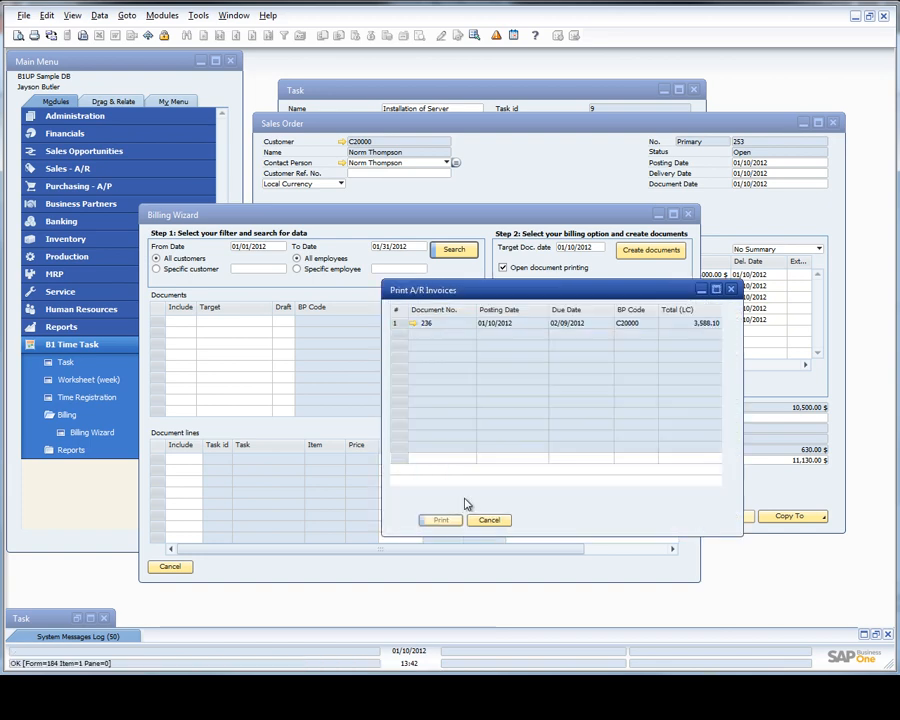
pyautogui.click(415, 325)
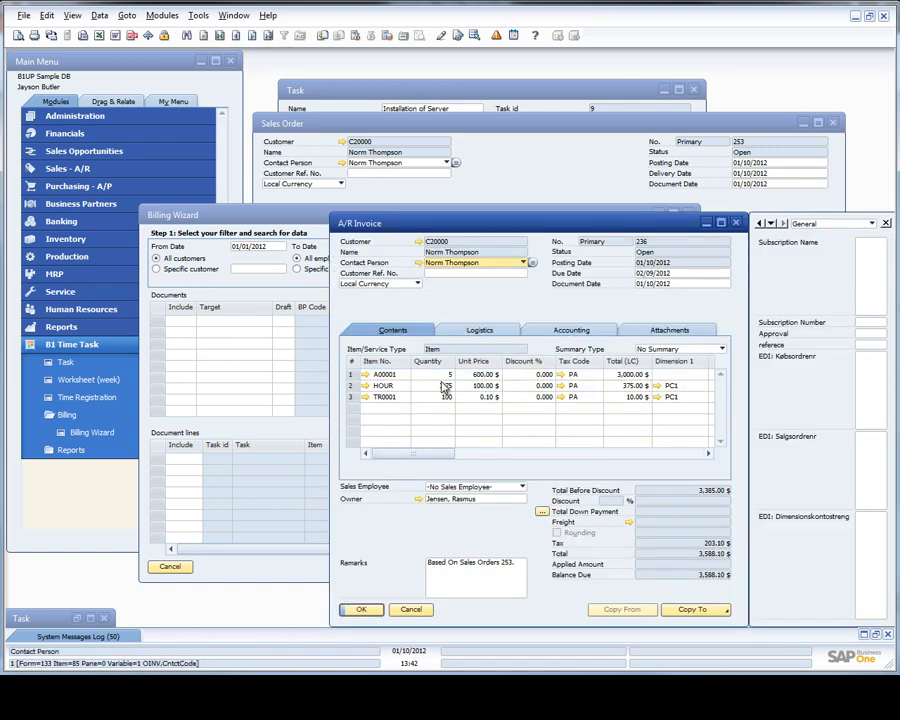
pyautogui.moveTo(327, 221); pyautogui.dragTo(208, 170)
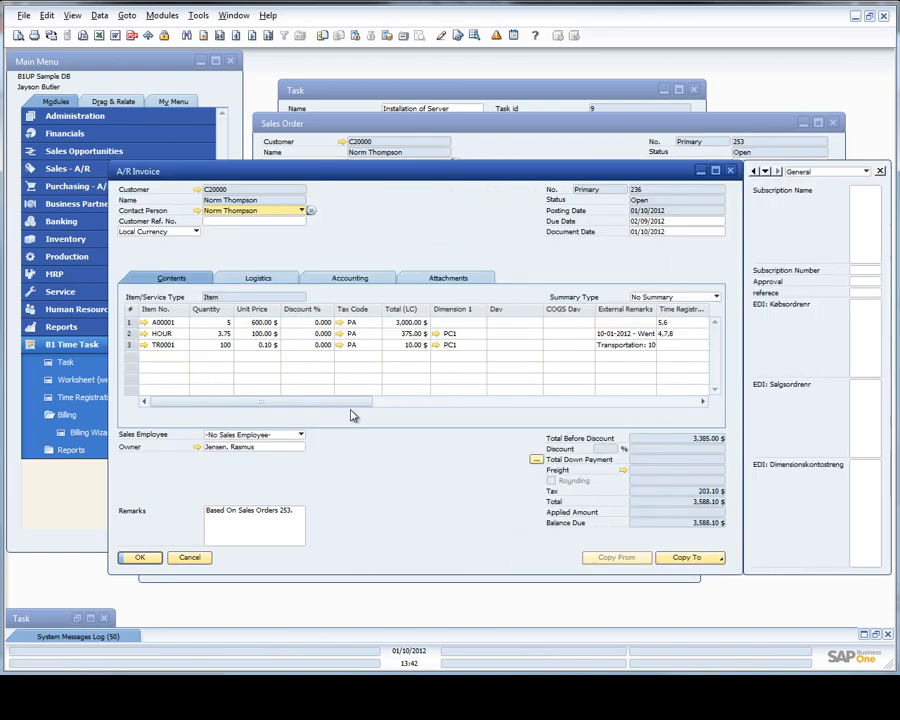
# Examine the invoice's item rows, including the external remarks, time registrations and task ID columns.
pyautogui.moveTo(335, 402); pyautogui.dragTo(356, 402)
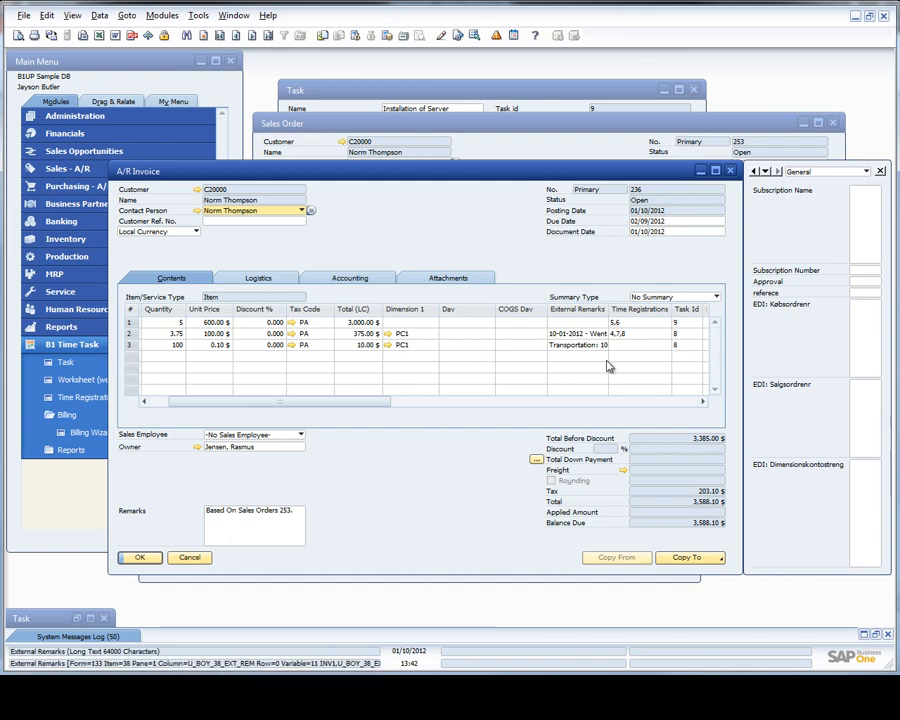
pyautogui.moveTo(315, 401); pyautogui.dragTo(187, 407)
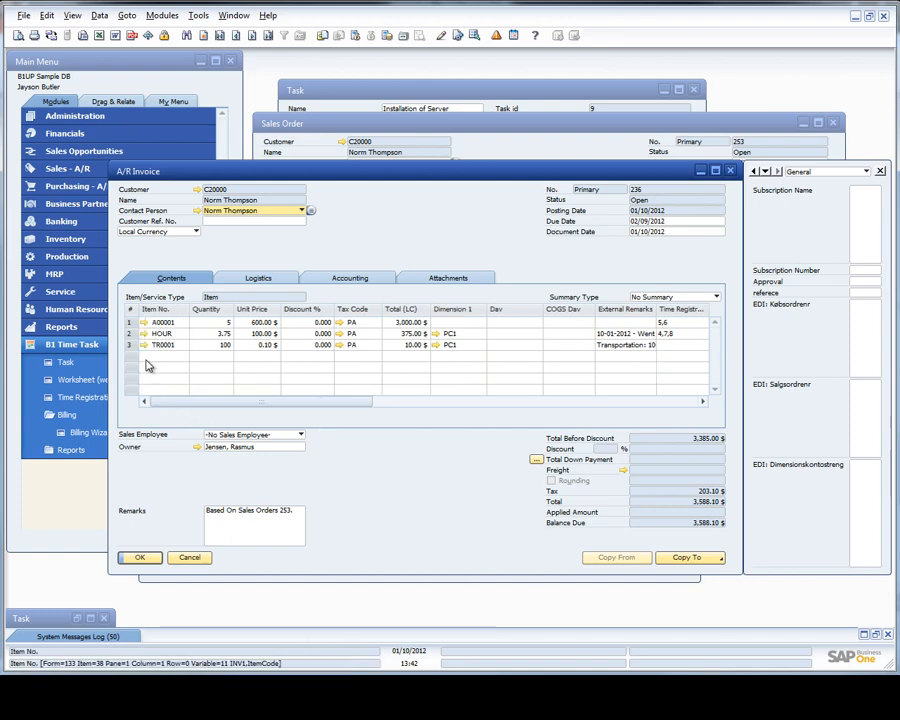
pyautogui.moveTo(257, 405); pyautogui.dragTo(365, 399)
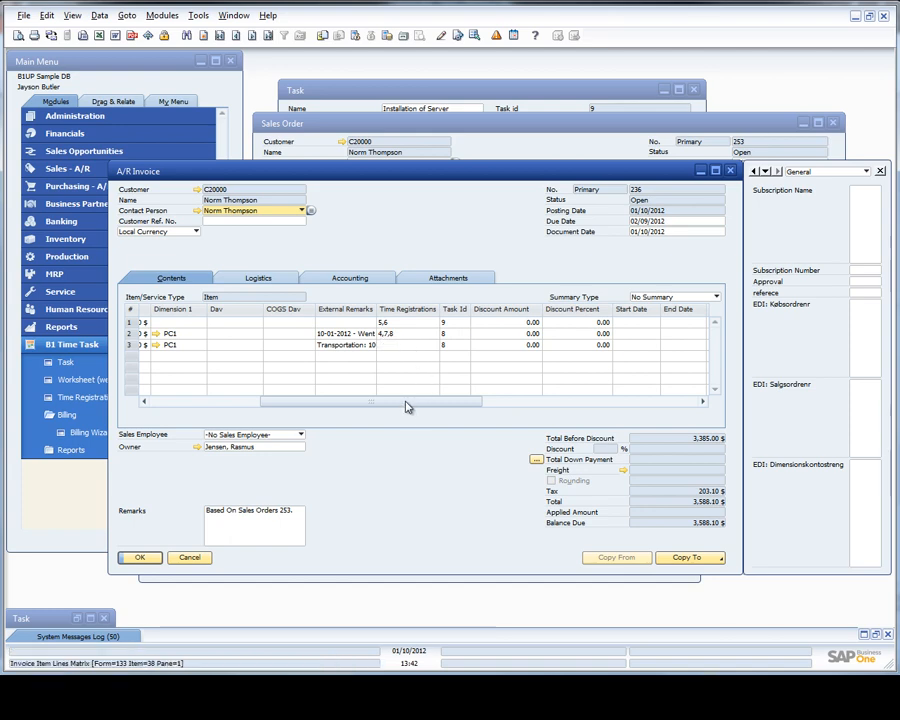
pyautogui.moveTo(405, 404); pyautogui.dragTo(378, 404)
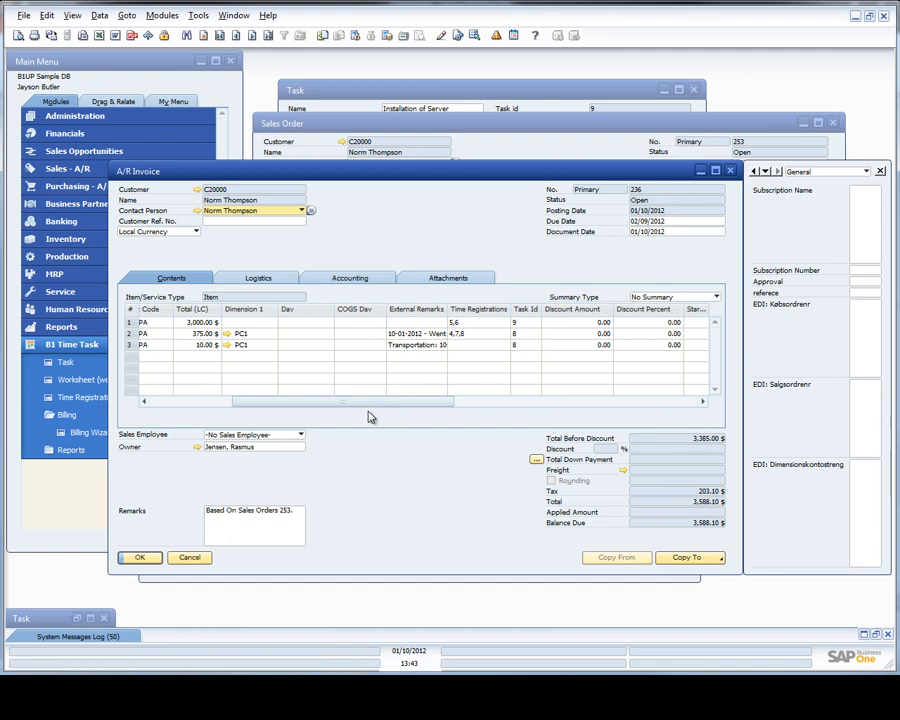
pyautogui.moveTo(353, 405); pyautogui.dragTo(262, 428)
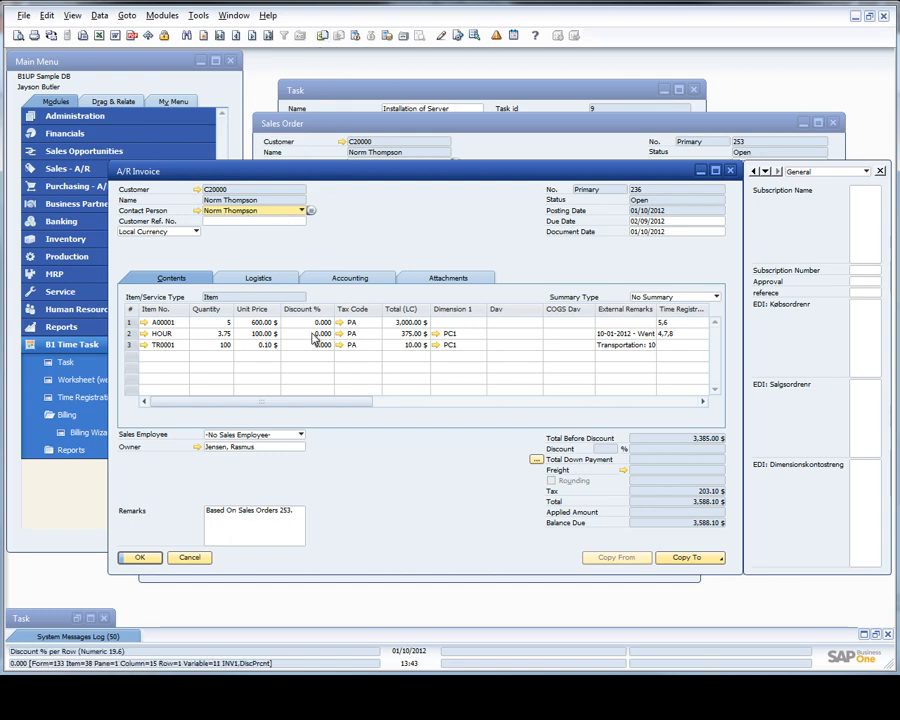
pyautogui.moveTo(254, 398); pyautogui.dragTo(183, 402)
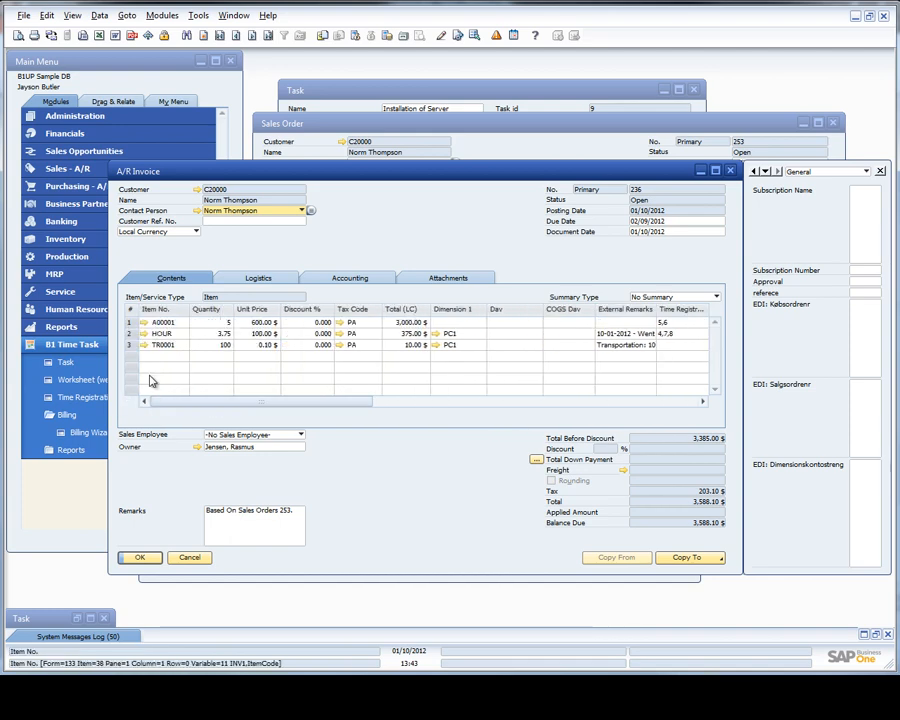
# Open the base sales order of the invoice's A00001 row, compare it with the invoice, and close the order.
pyautogui.click(134, 323)
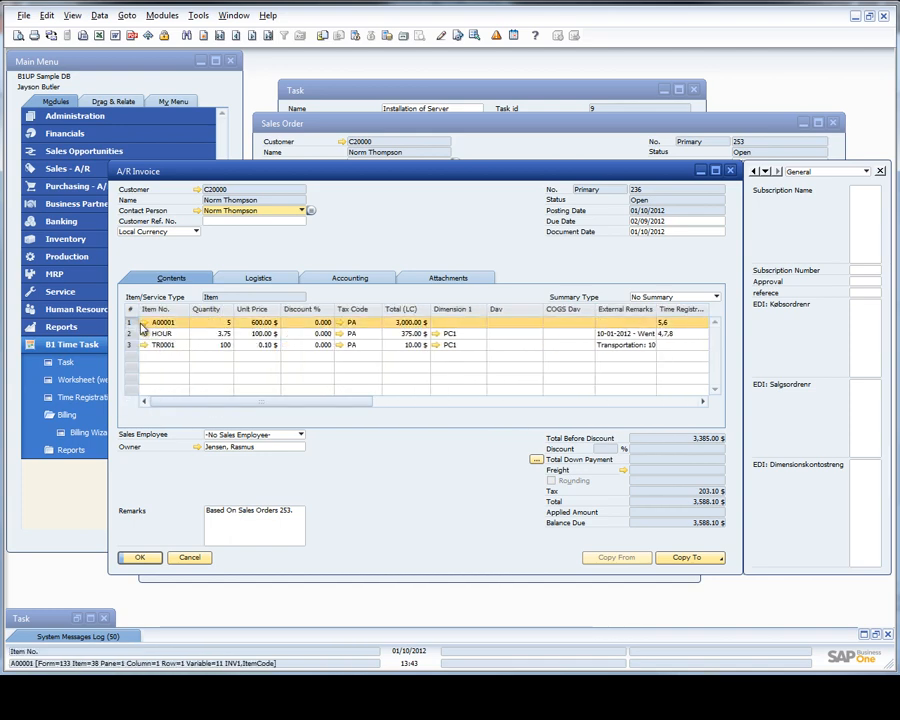
pyautogui.click(321, 37)
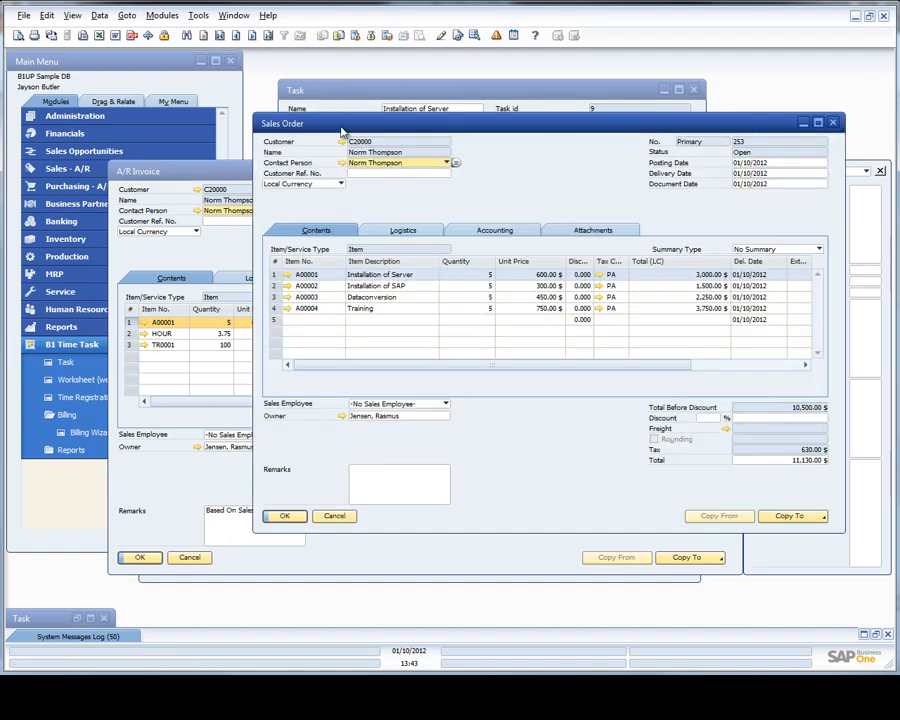
pyautogui.moveTo(340, 127); pyautogui.dragTo(323, 278)
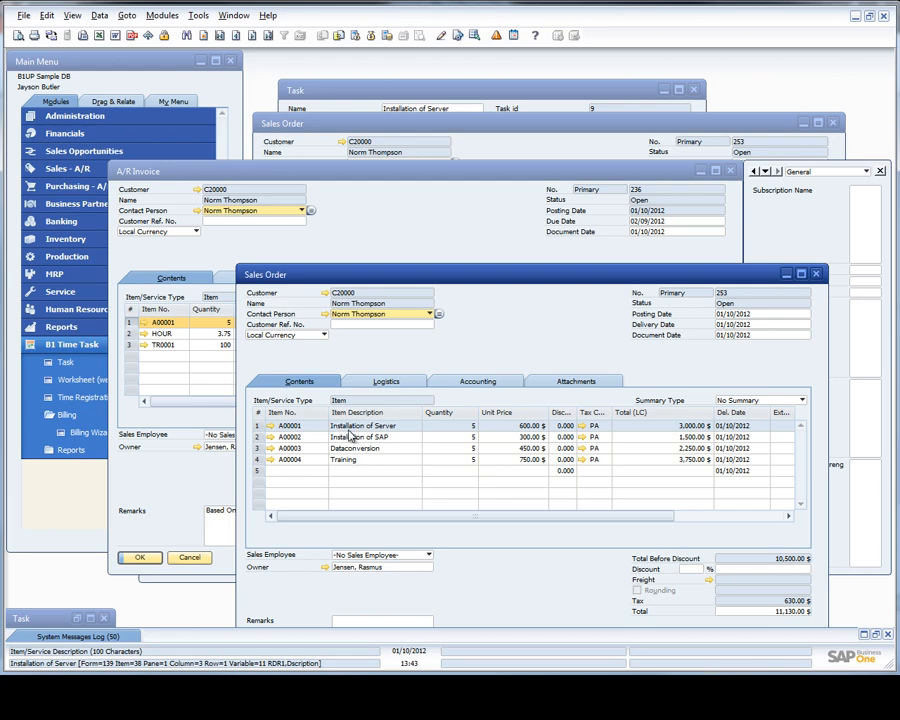
pyautogui.moveTo(358, 274); pyautogui.dragTo(258, 355)
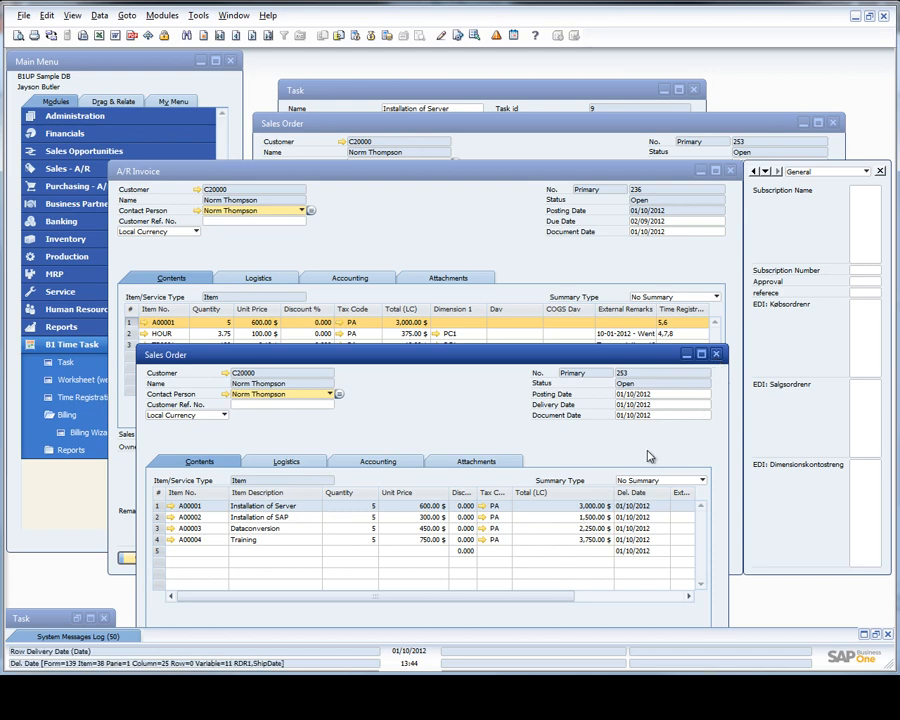
pyautogui.click(717, 354)
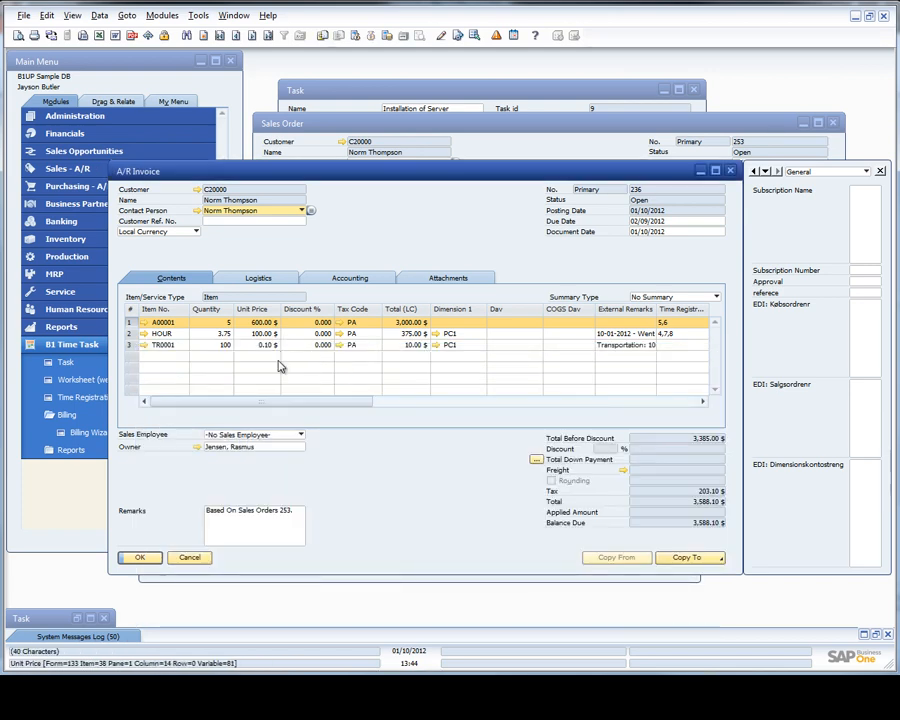
# Close the invoice and the invoice print list, and rerun the Billing Wizard search for 01/01/2012 to 01/31/2012.
pyautogui.moveTo(295, 404); pyautogui.dragTo(364, 404)
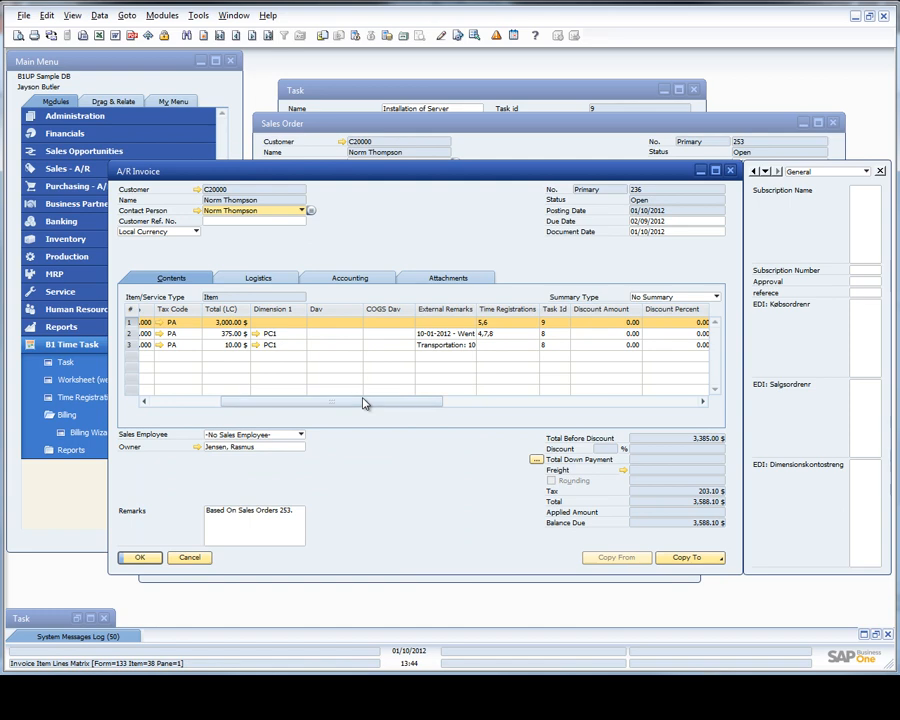
pyautogui.click(186, 558)
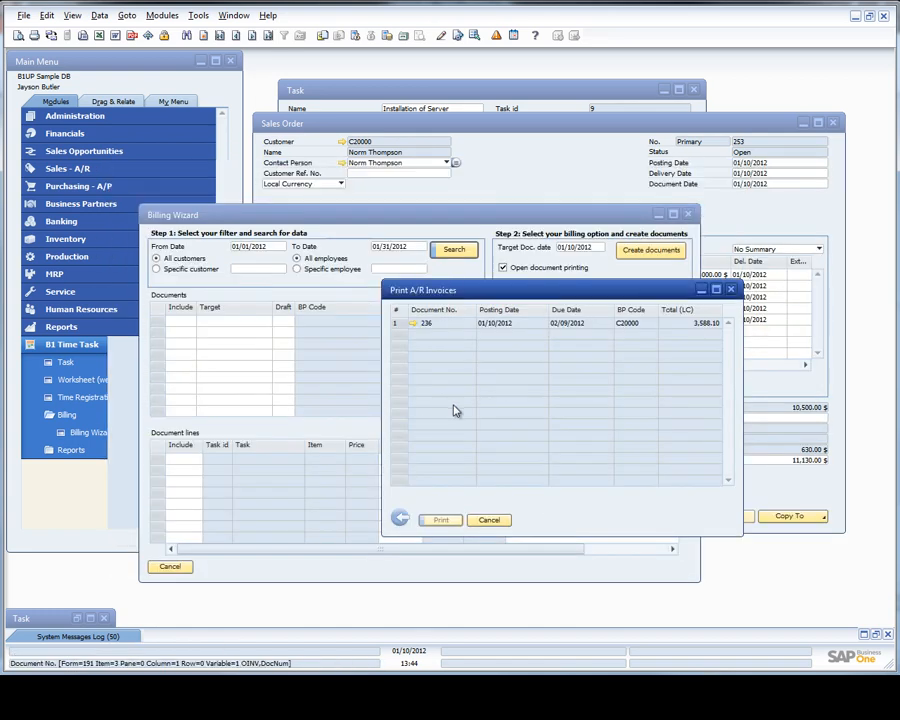
pyautogui.click(476, 522)
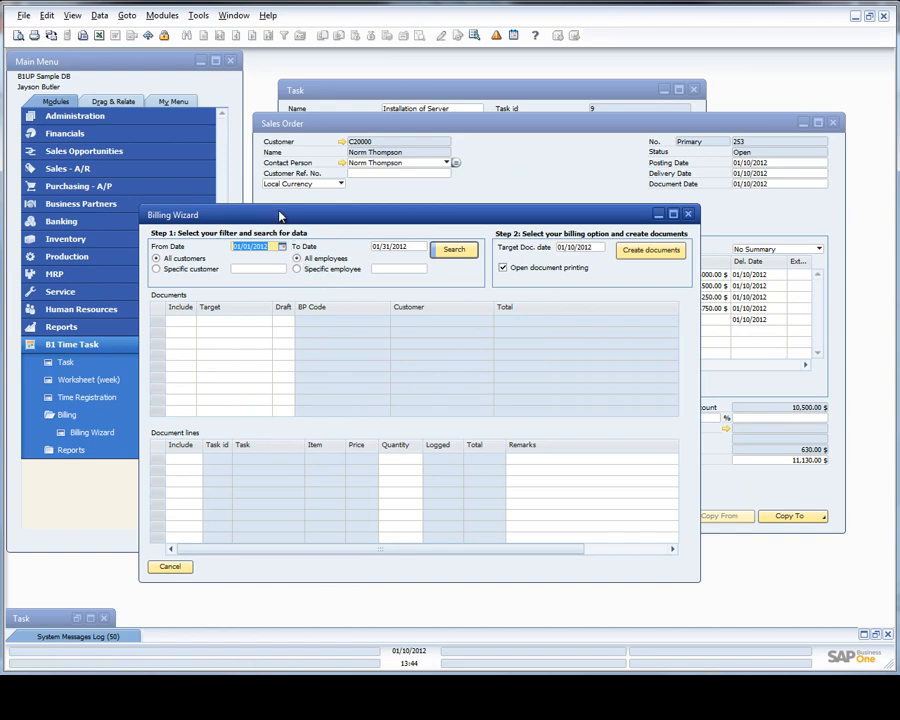
pyautogui.click(452, 249)
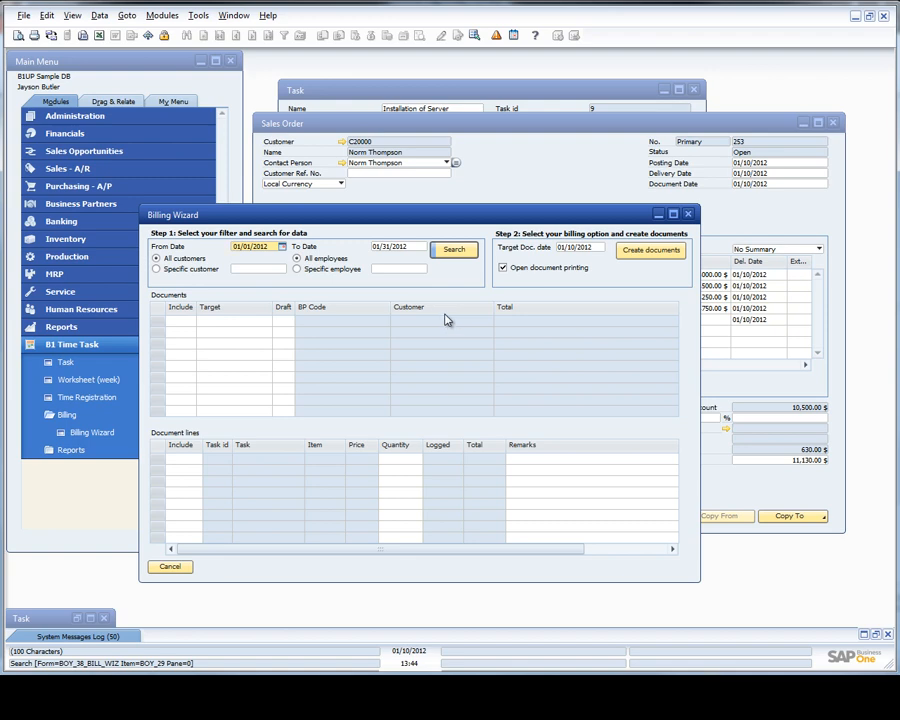
# Check the status and billed amount in the Installation of Server and SAP Installation task records, and close the task form.
pyautogui.click(65, 361)
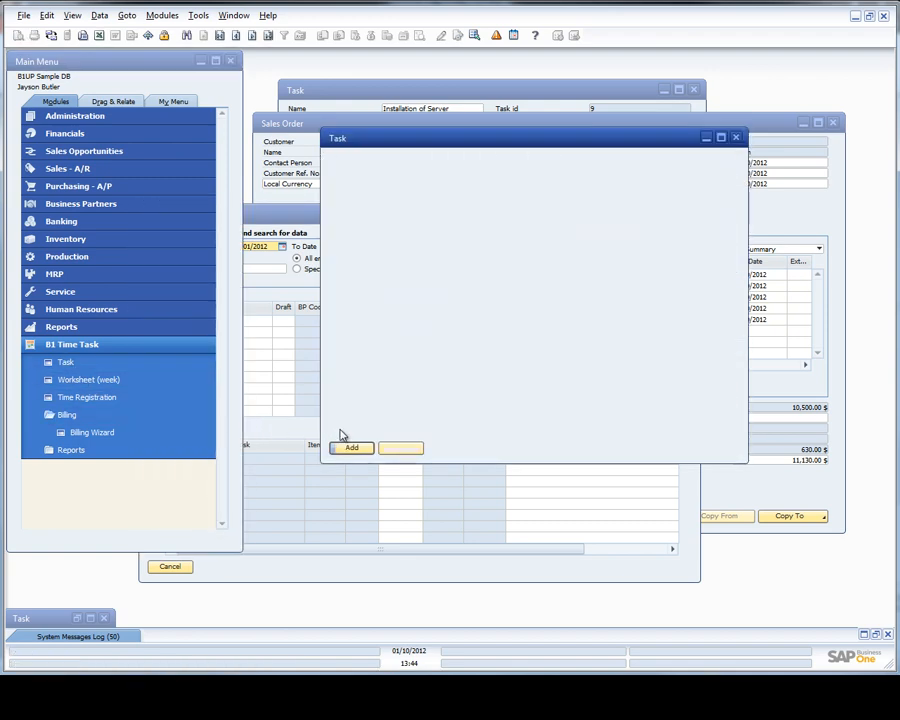
pyautogui.hotkey('ctrl', 'Left')
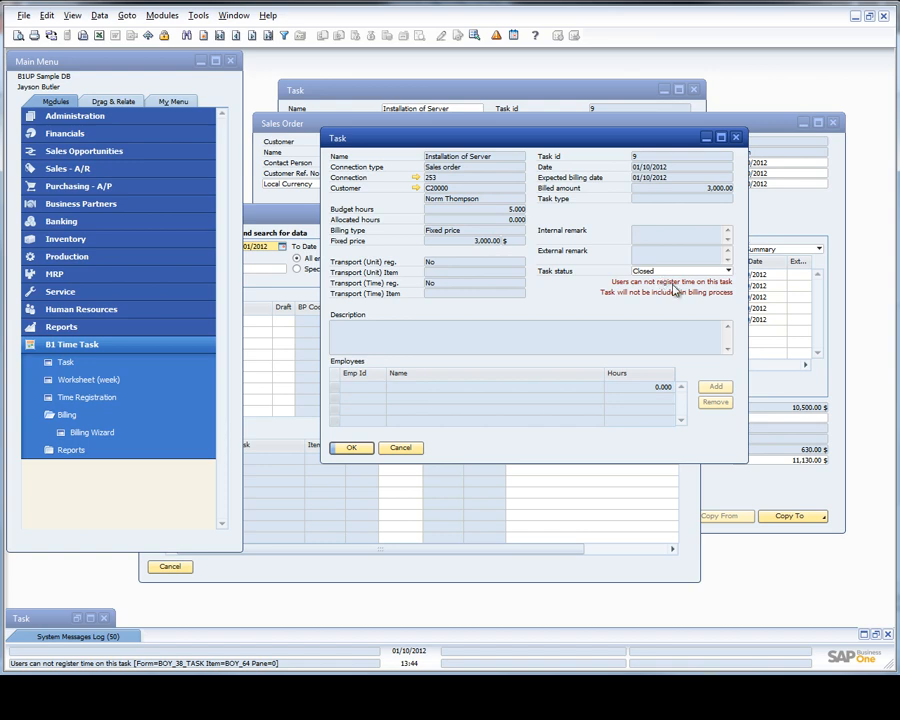
pyautogui.hotkey('ctrl', 'Left')
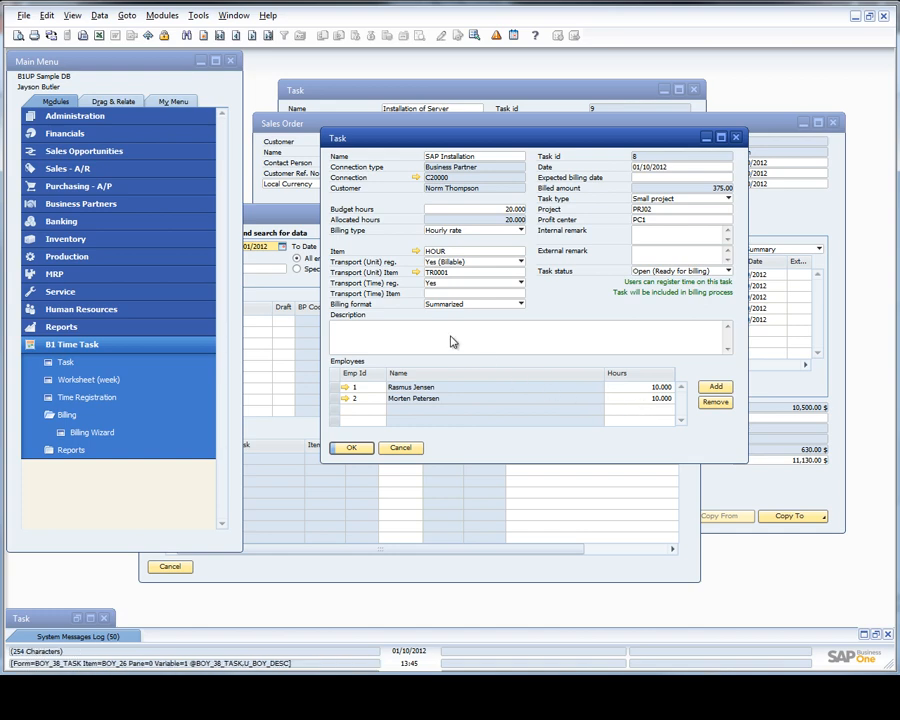
pyautogui.click(401, 448)
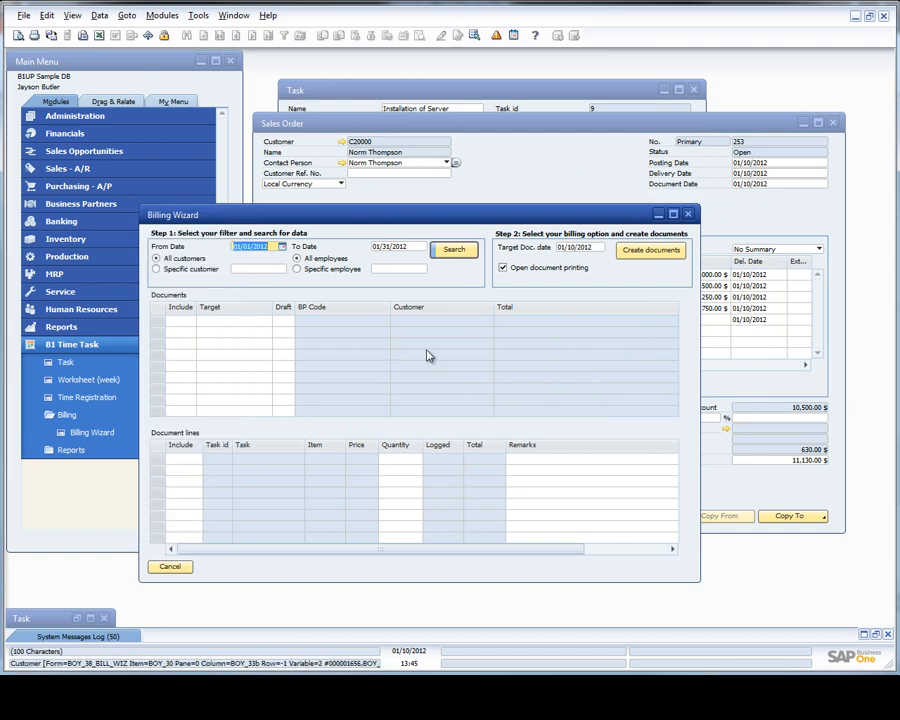